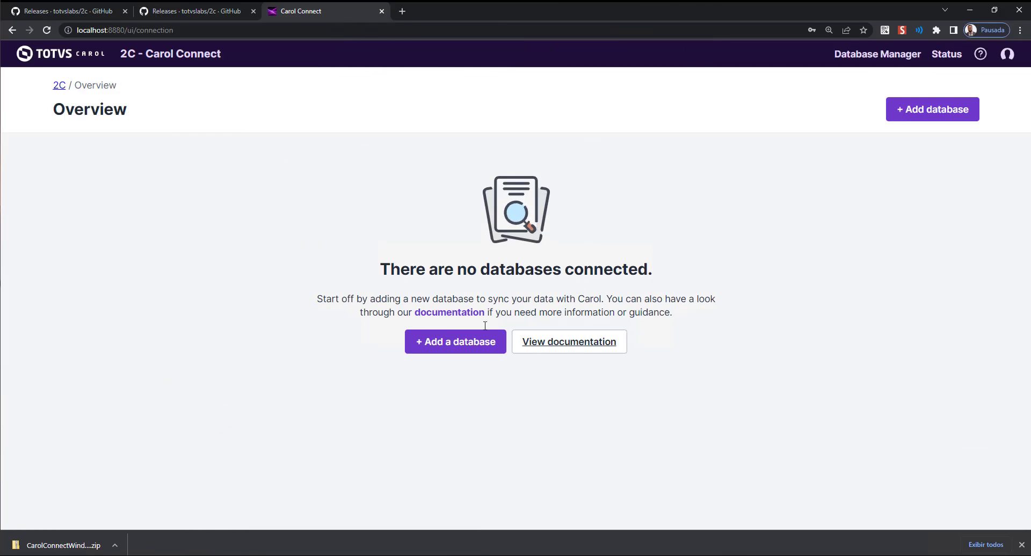
Start adding a new database connection and choose SQL Server as the database type.
click(1022, 546)
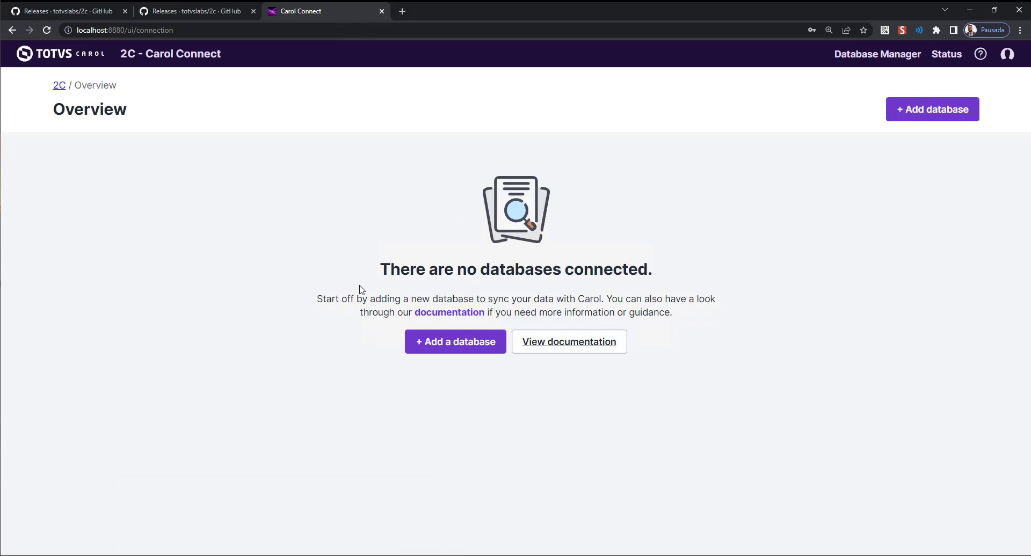
click(427, 345)
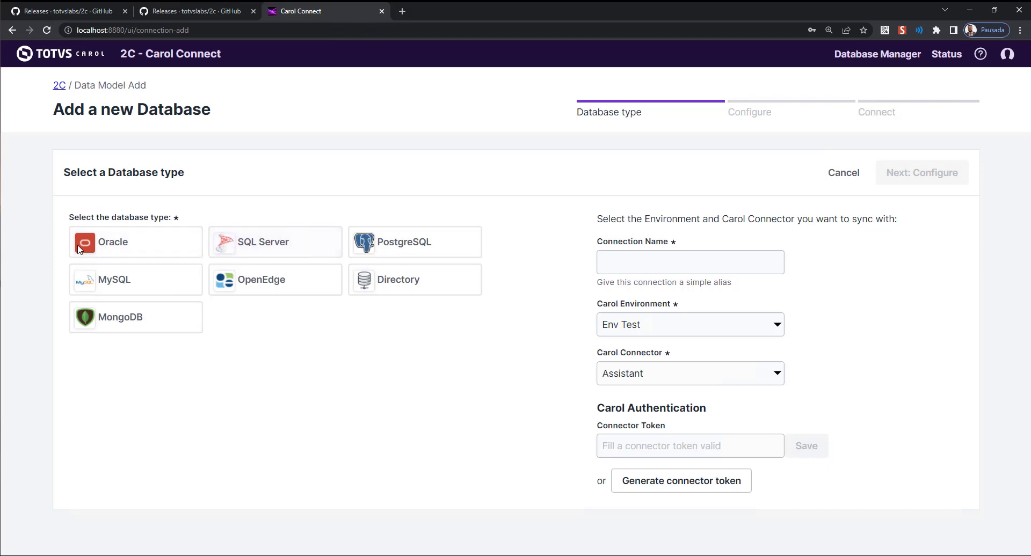
click(152, 256)
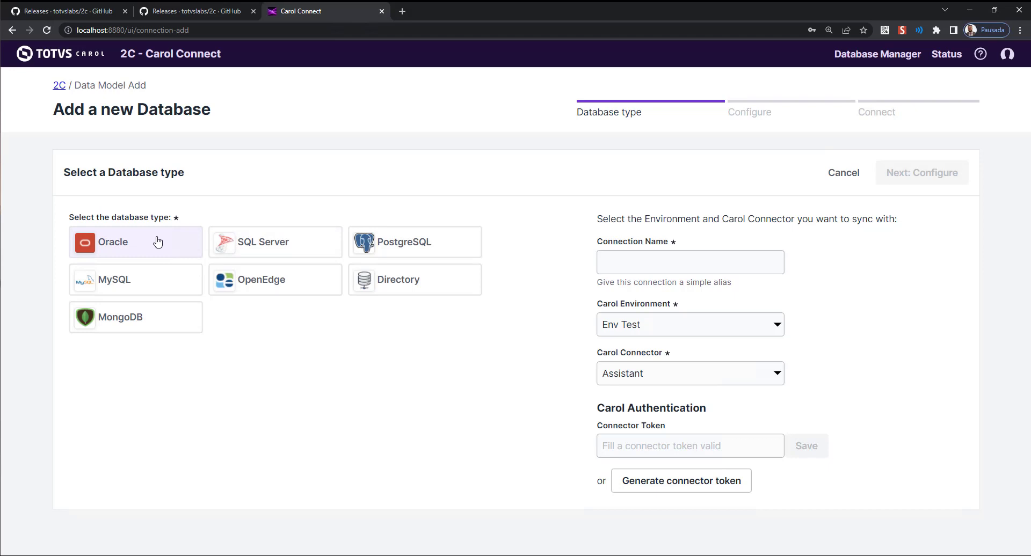
click(253, 241)
click(254, 291)
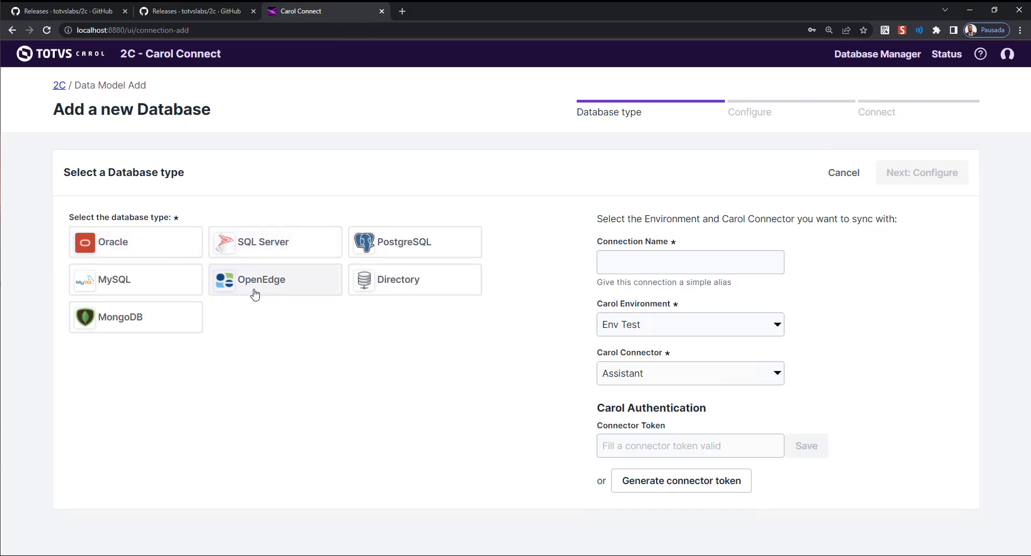
click(255, 241)
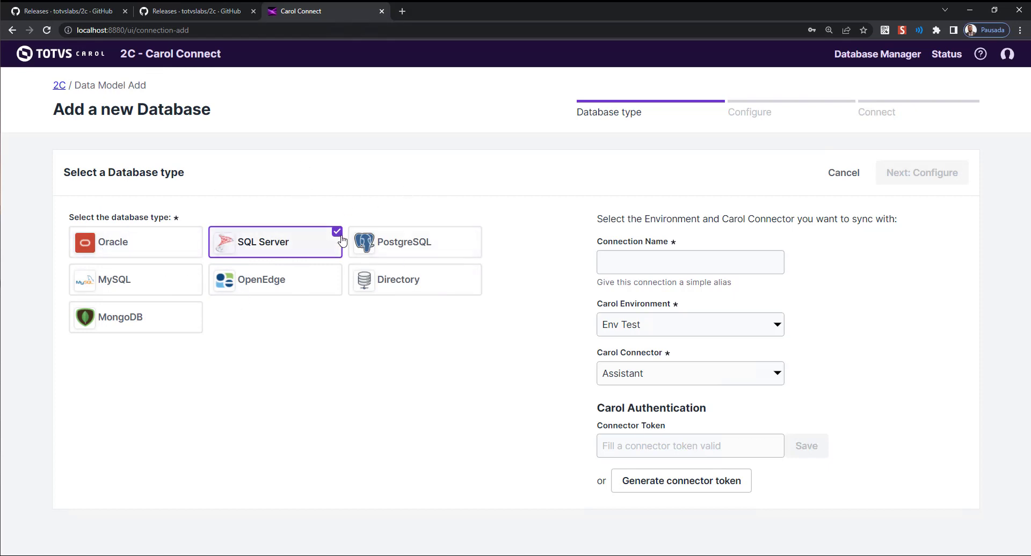
Name the connection ProtheusxClockin and set its Carol environment to HowTo.
click(639, 256)
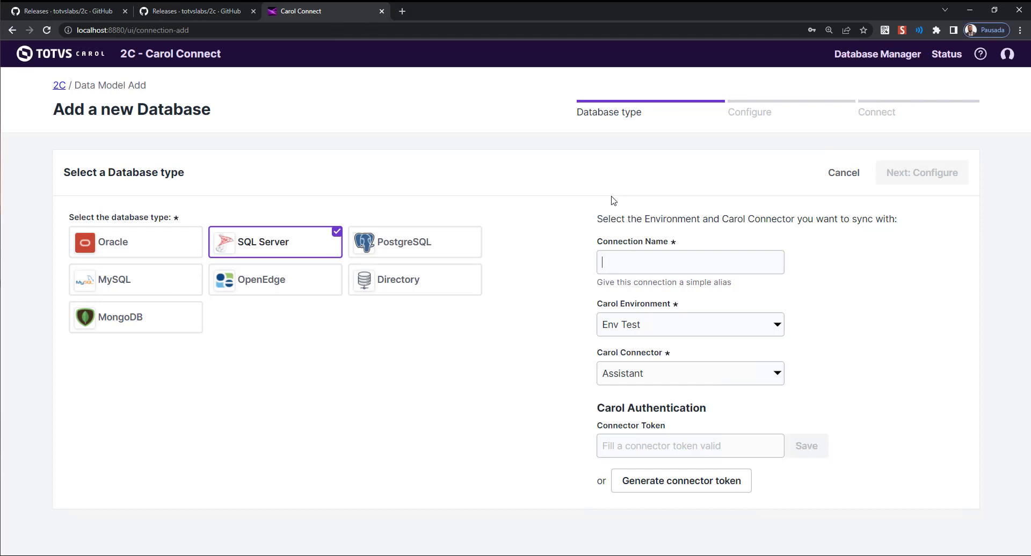
text(ProtheusxClockin)
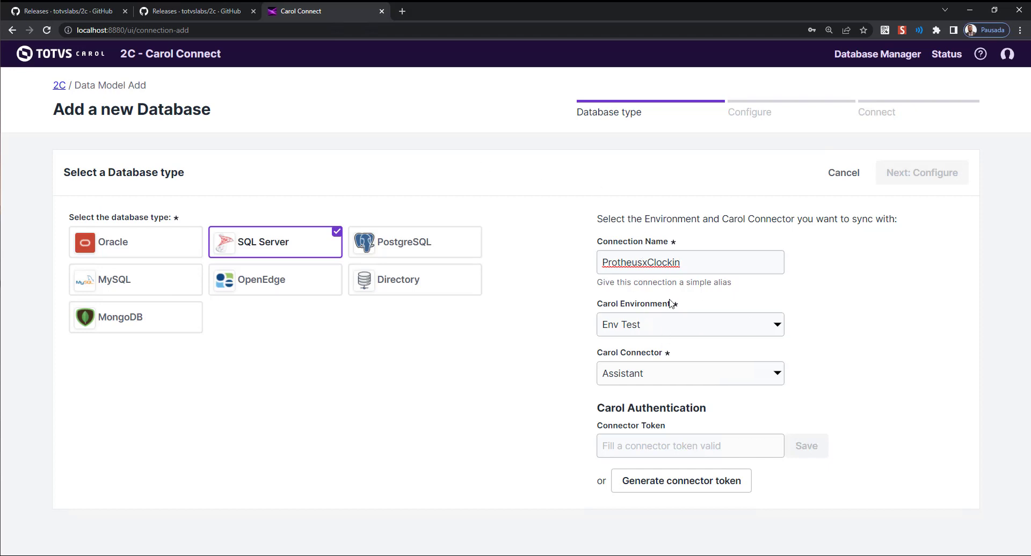
click(660, 323)
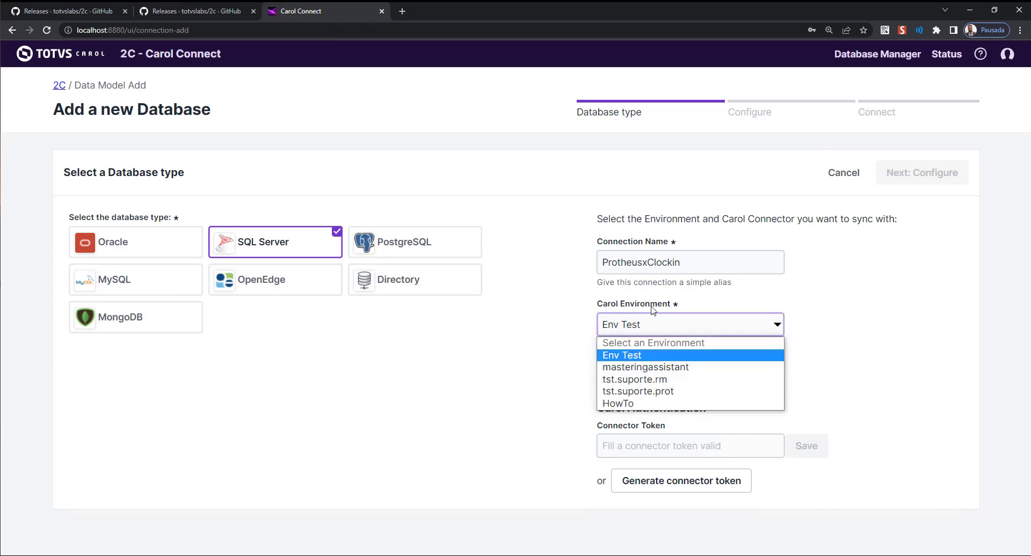
click(755, 307)
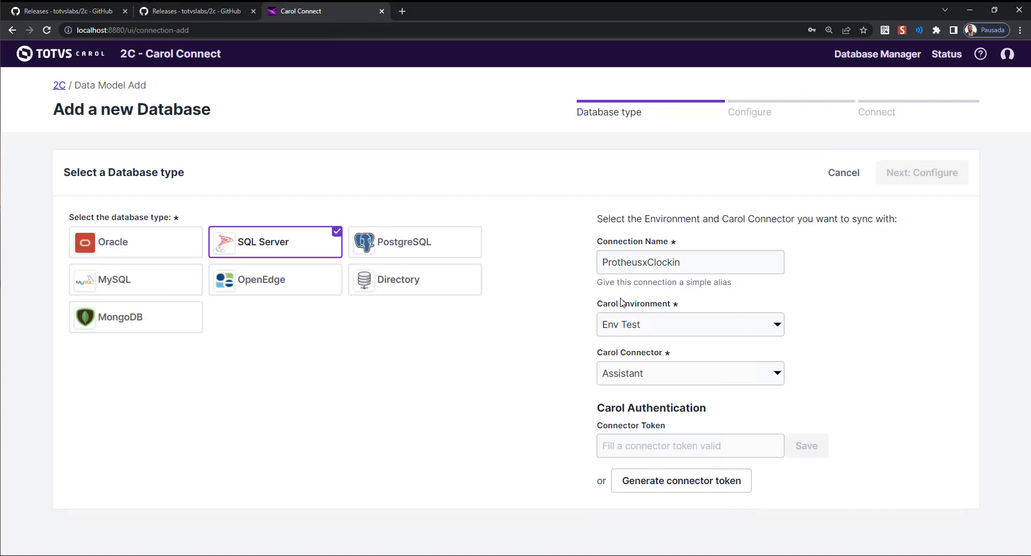
drag(597, 304, 665, 329)
click(664, 328)
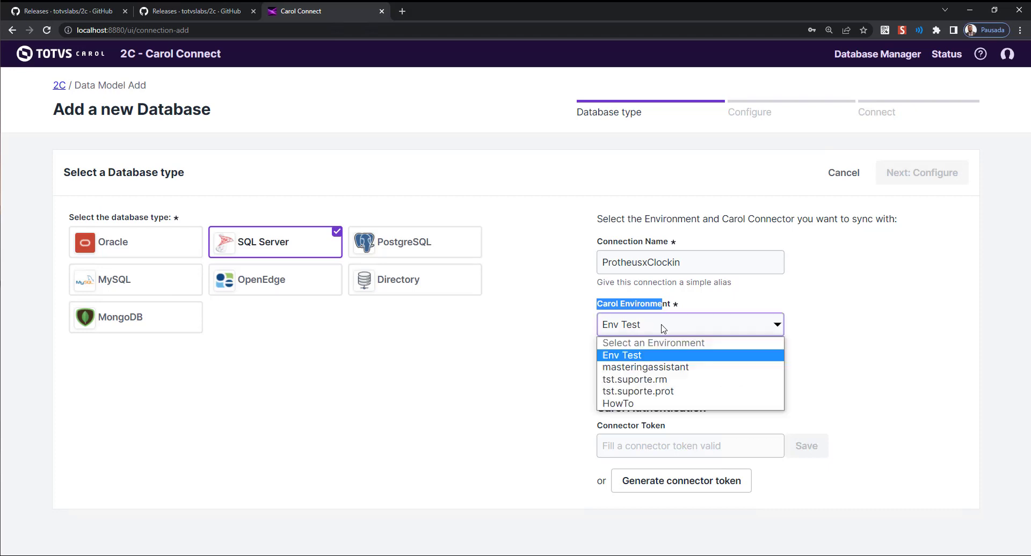
click(648, 404)
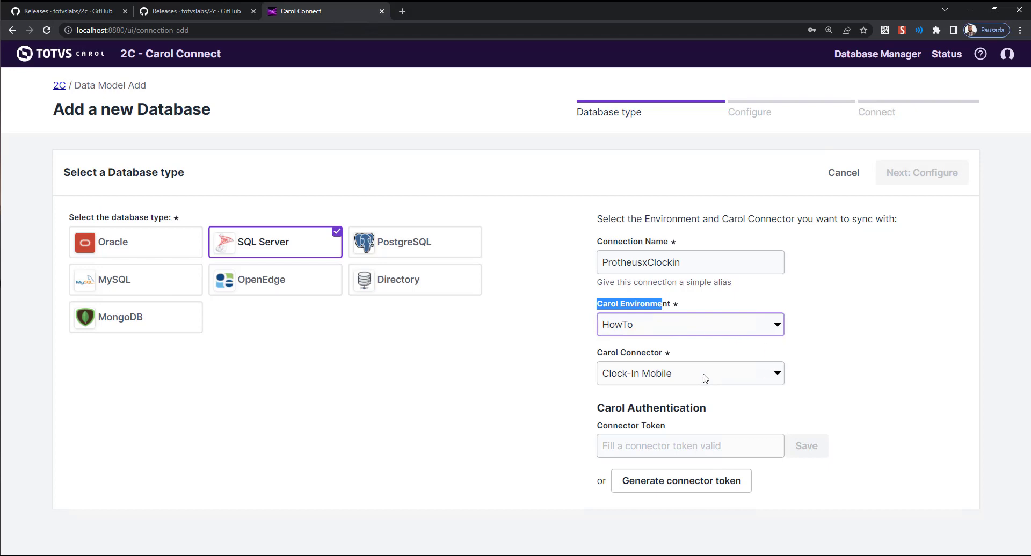
Set the Carol connector of the new connection to TOTVS Protheus.
drag(600, 359, 648, 372)
click(649, 372)
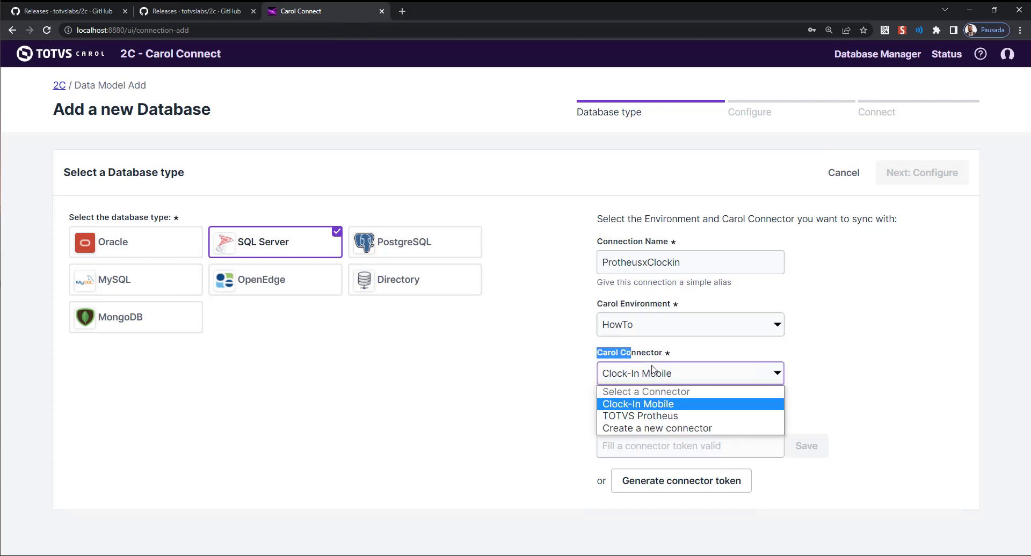
click(682, 417)
click(662, 378)
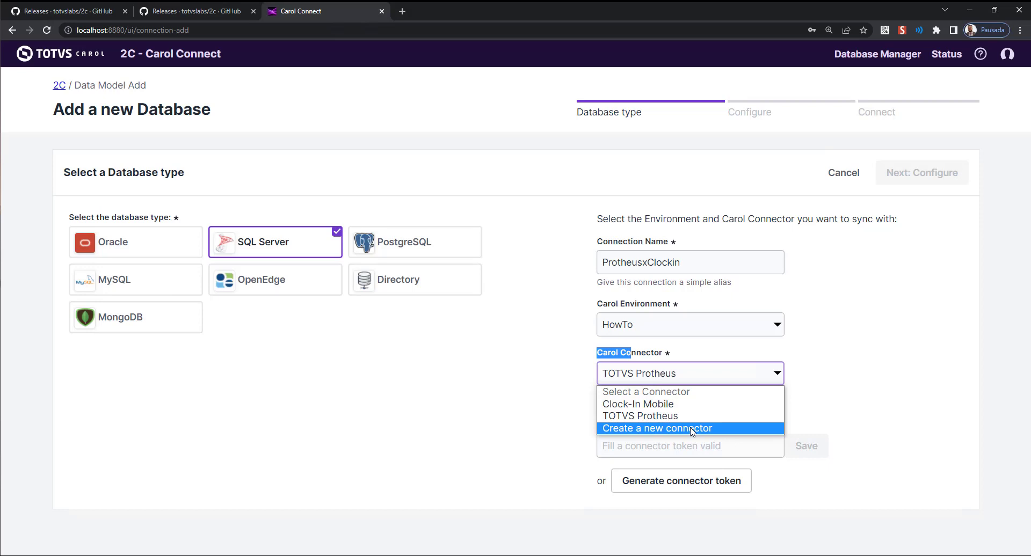
click(645, 421)
click(848, 406)
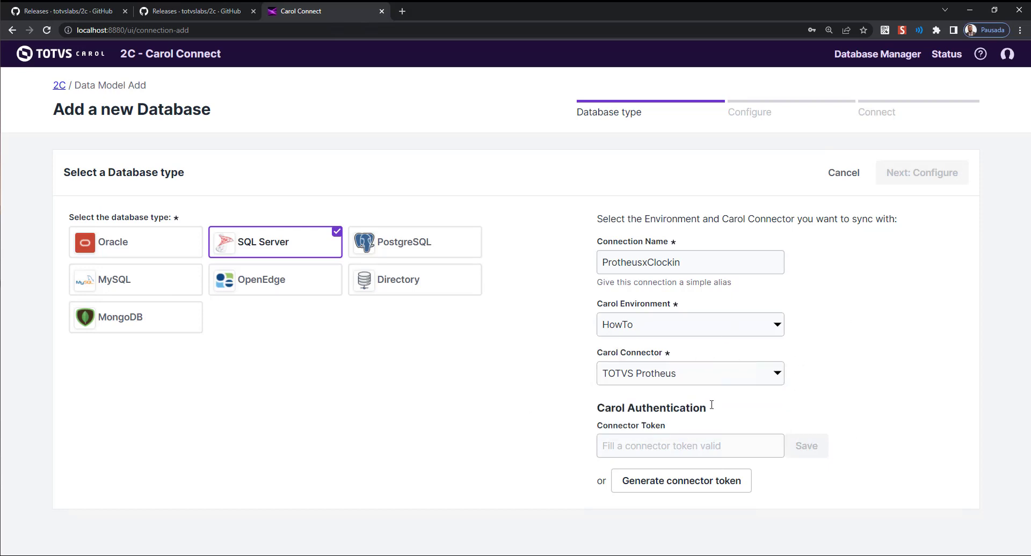
Generate a connector token for the connection's Carol authentication.
drag(597, 410, 714, 408)
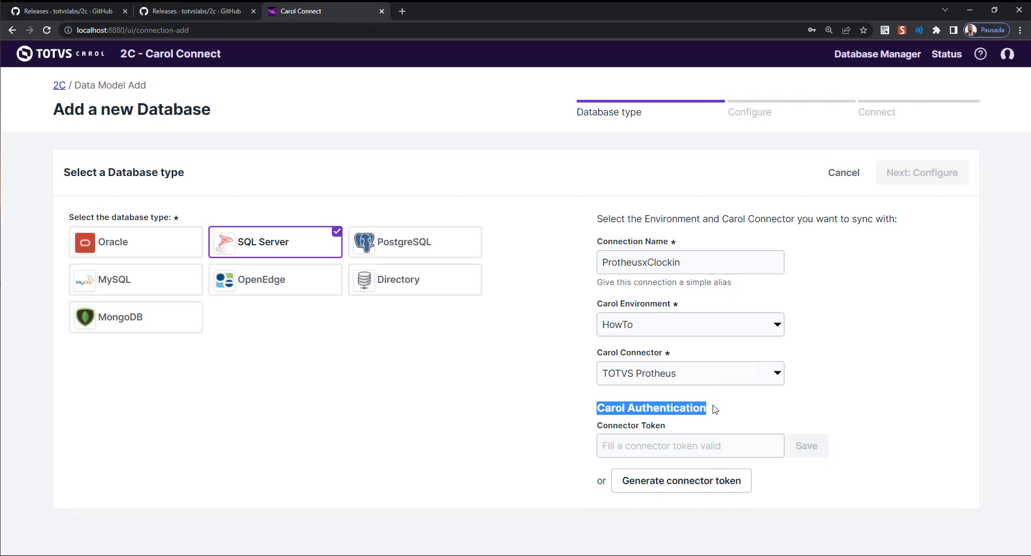
double_click(614, 426)
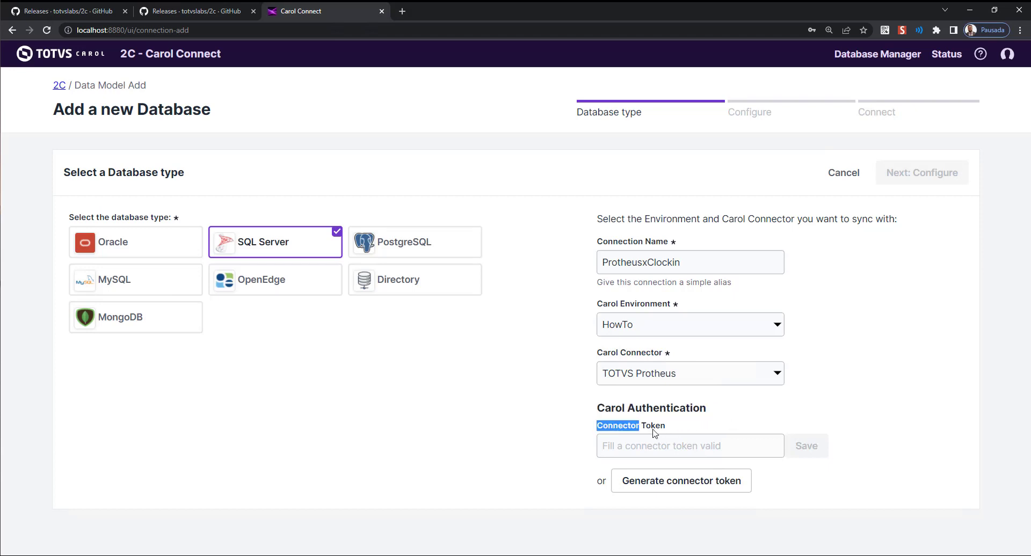
click(696, 426)
click(644, 444)
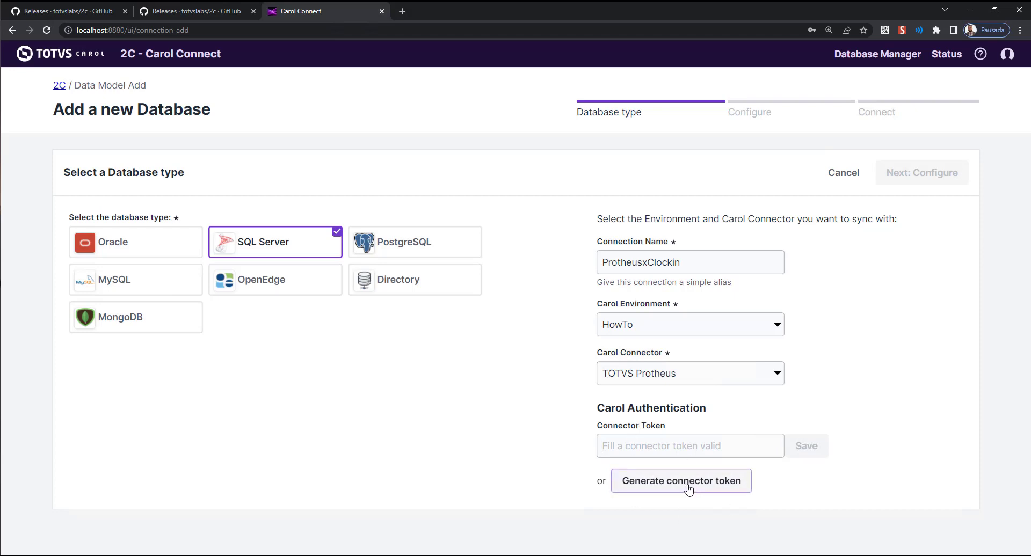
click(1011, 56)
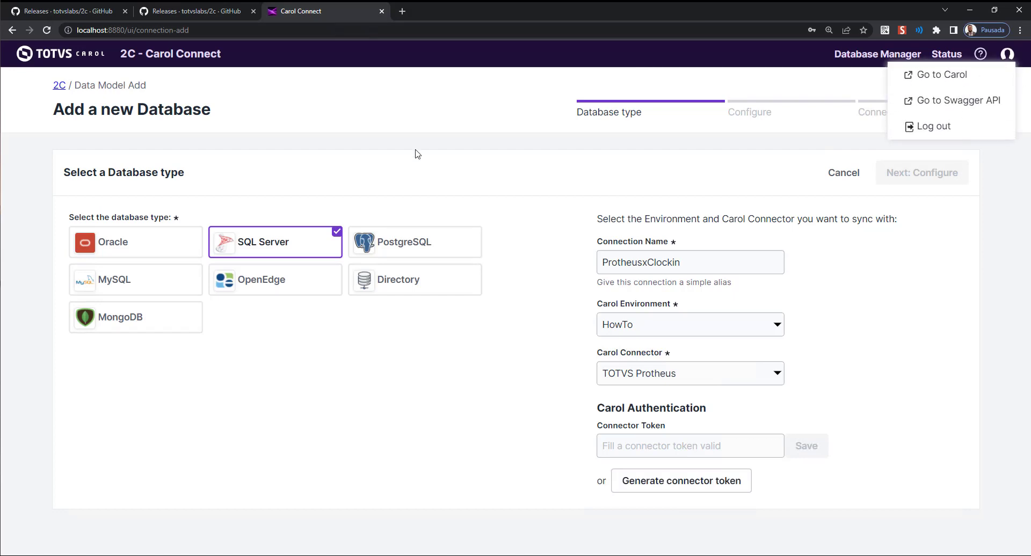
click(399, 129)
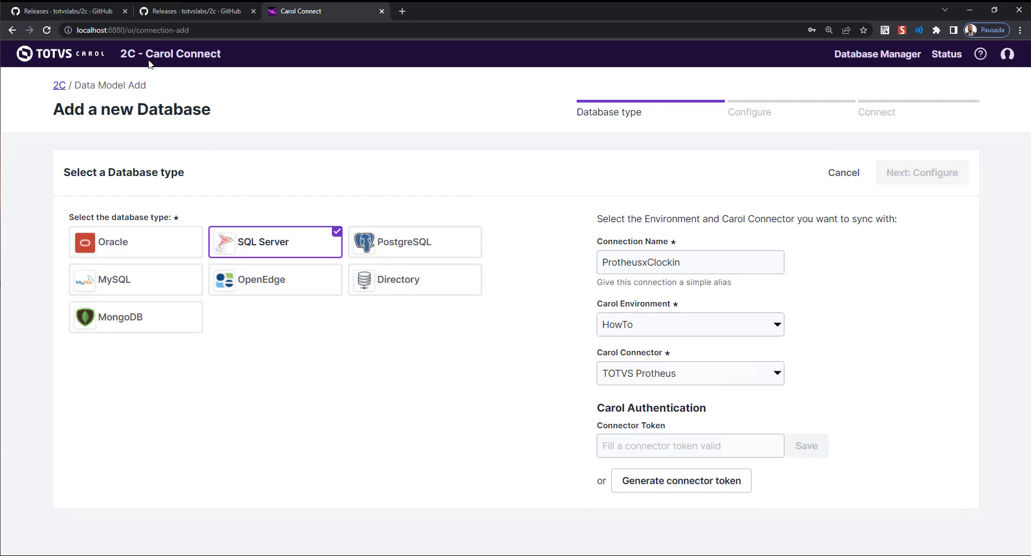
click(678, 489)
click(640, 173)
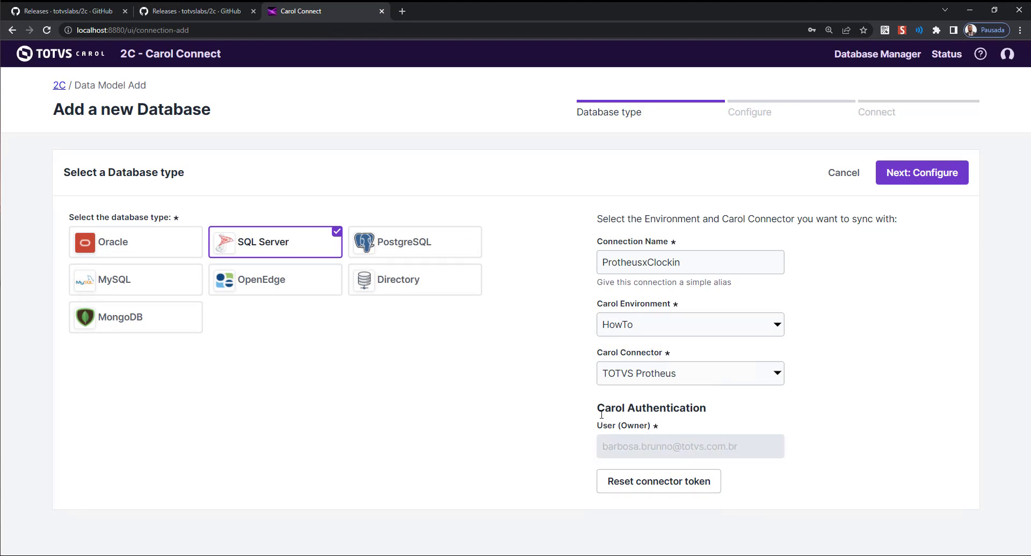
Check the owner shown under Carol authentication and proceed to the database connection configuration.
drag(594, 424, 702, 468)
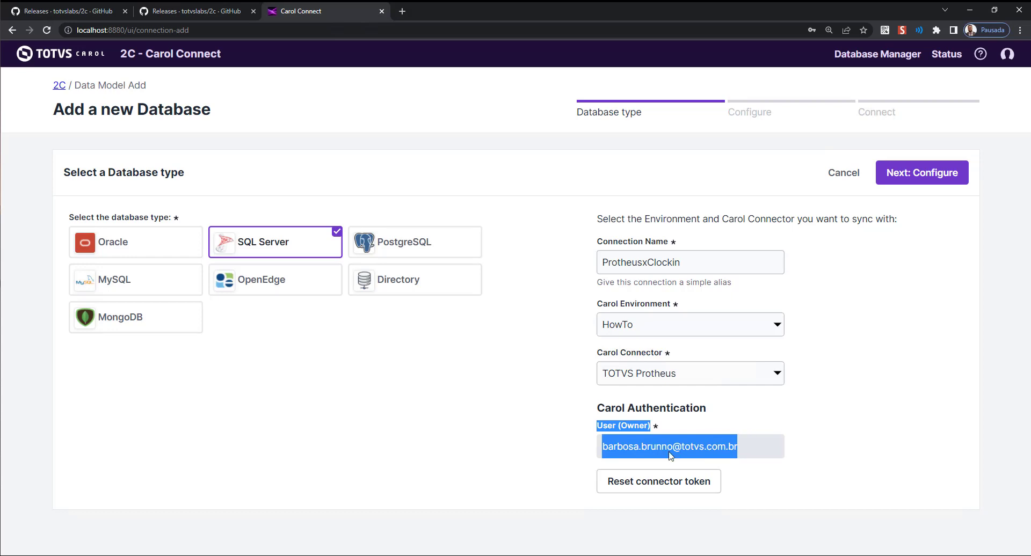
double_click(608, 428)
drag(605, 425, 587, 409)
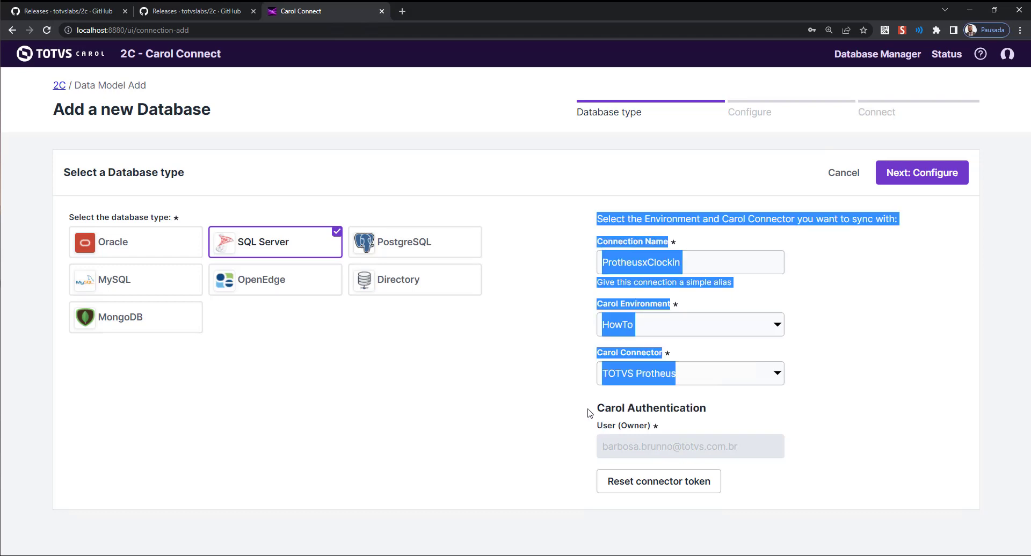
click(588, 410)
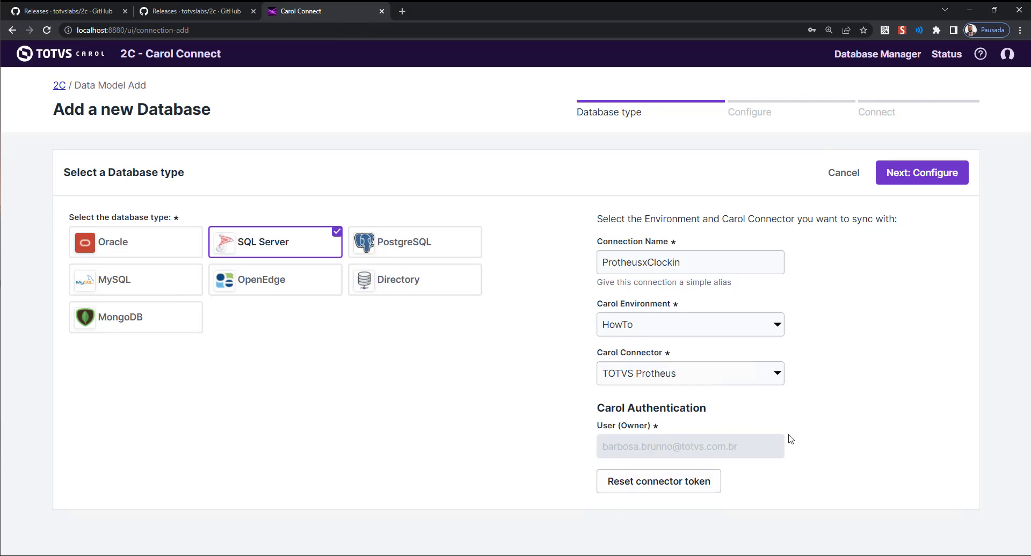
click(935, 183)
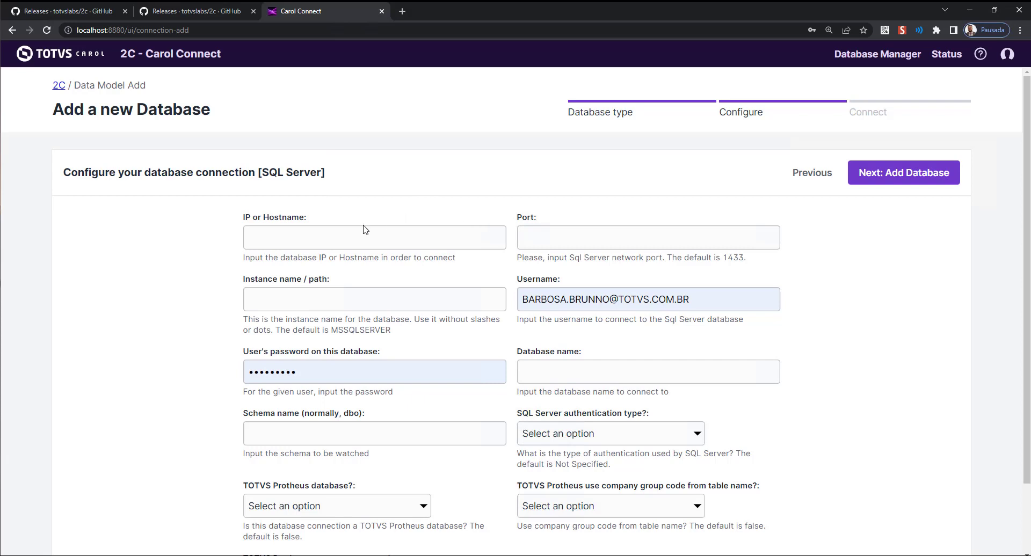
Set the database hostname to localhost and the port to 1433, leaving the instance name blank.
text(localhost)
key(Tab)
text(1433)
double_click(566, 245)
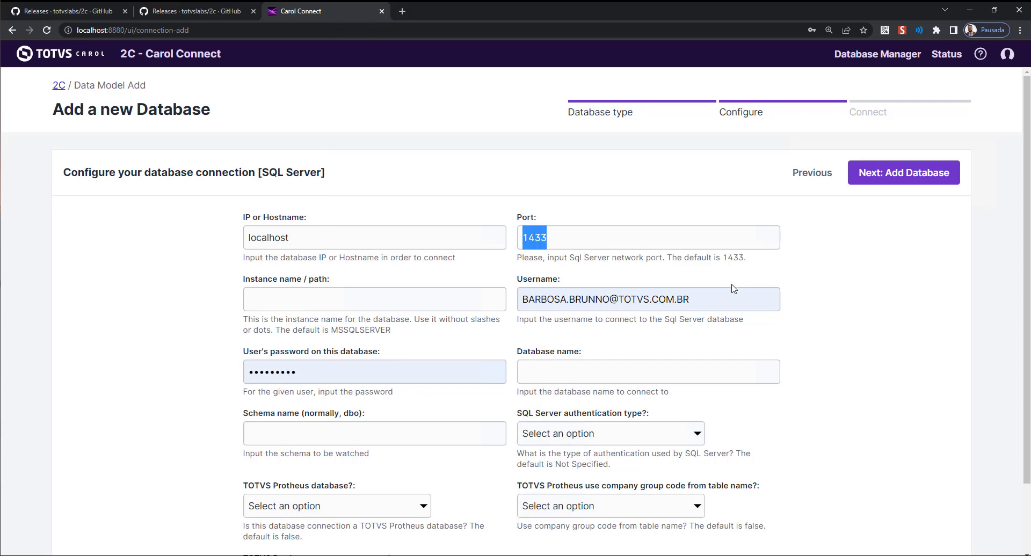
key(Tab)
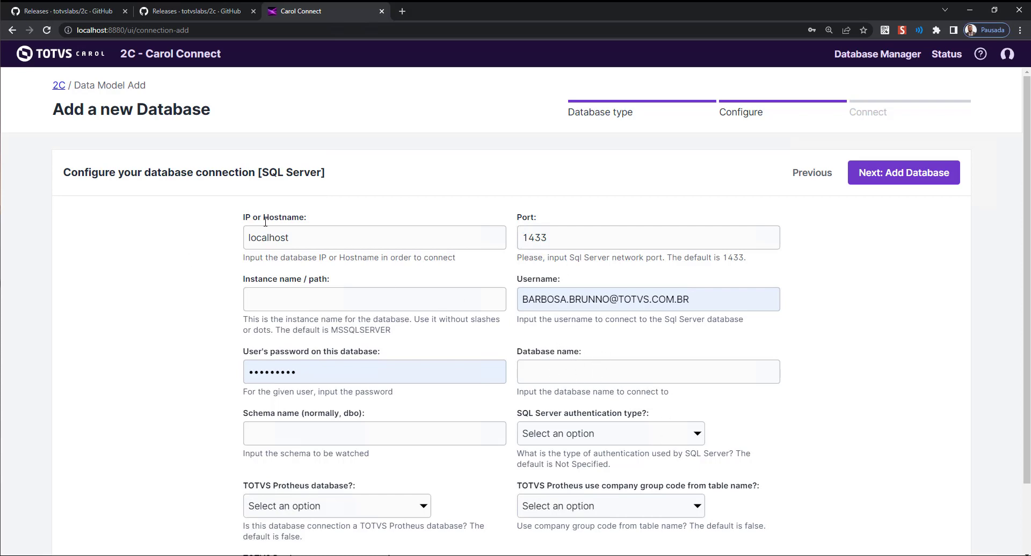
click(276, 276)
Fill in the database username and password from the saved TOTVS login.
click(609, 300)
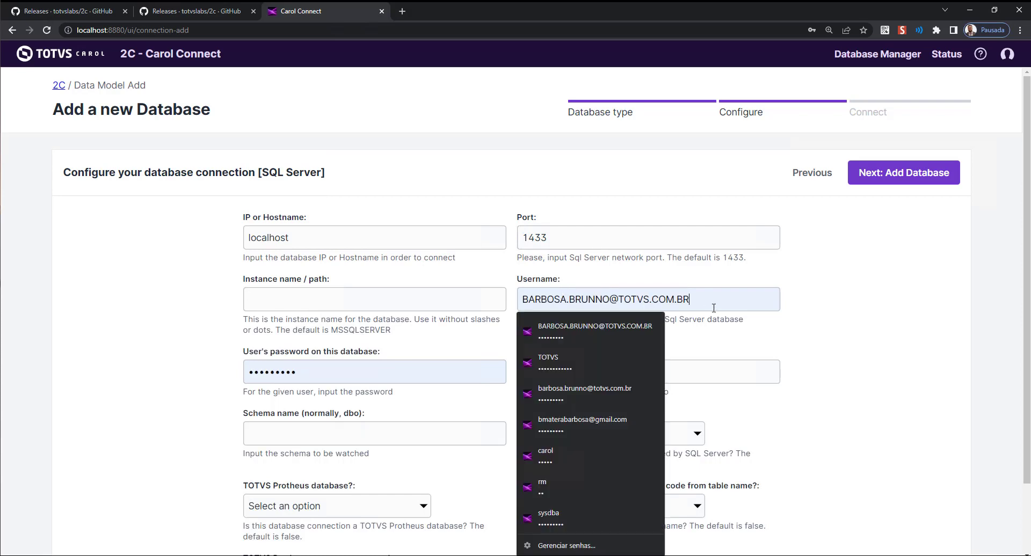
click(559, 360)
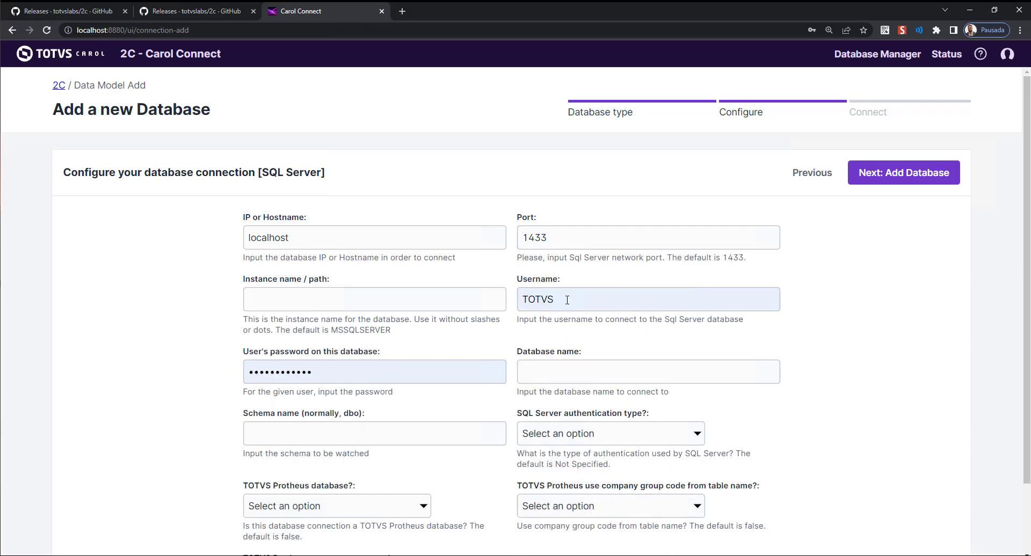
click(567, 299)
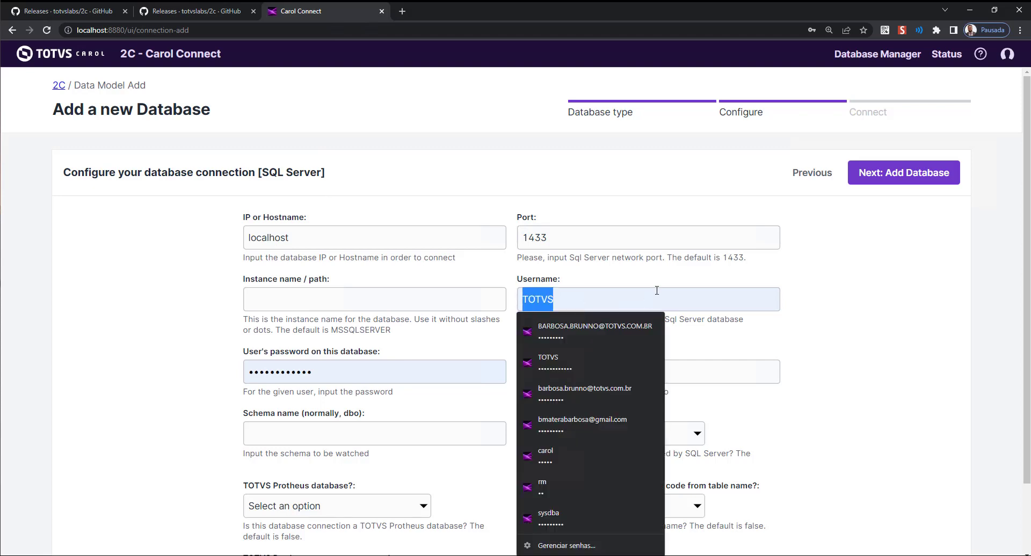
click(626, 262)
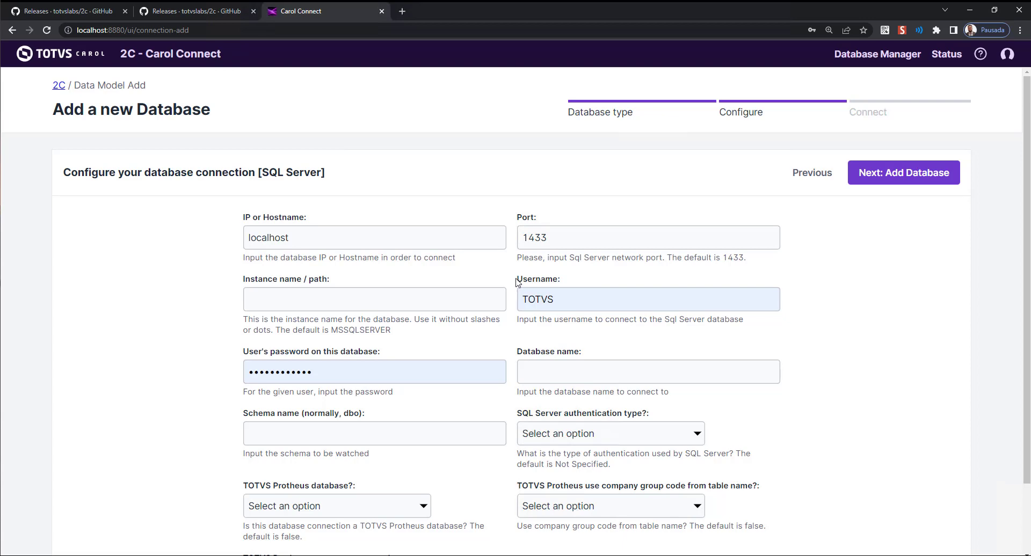
Look up the required database user grants in the Carol Connect documentation, then return to the connection form.
click(110, 11)
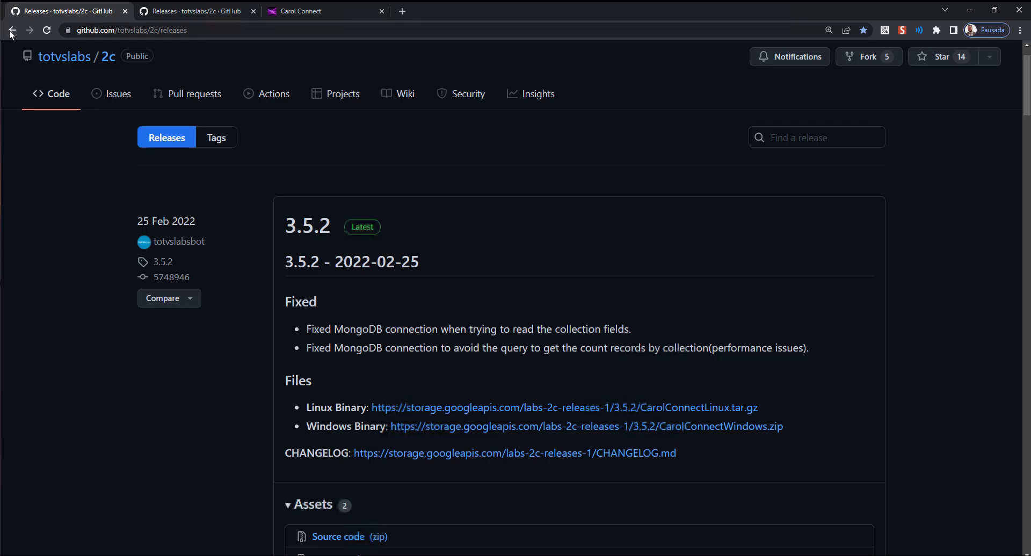
click(11, 31)
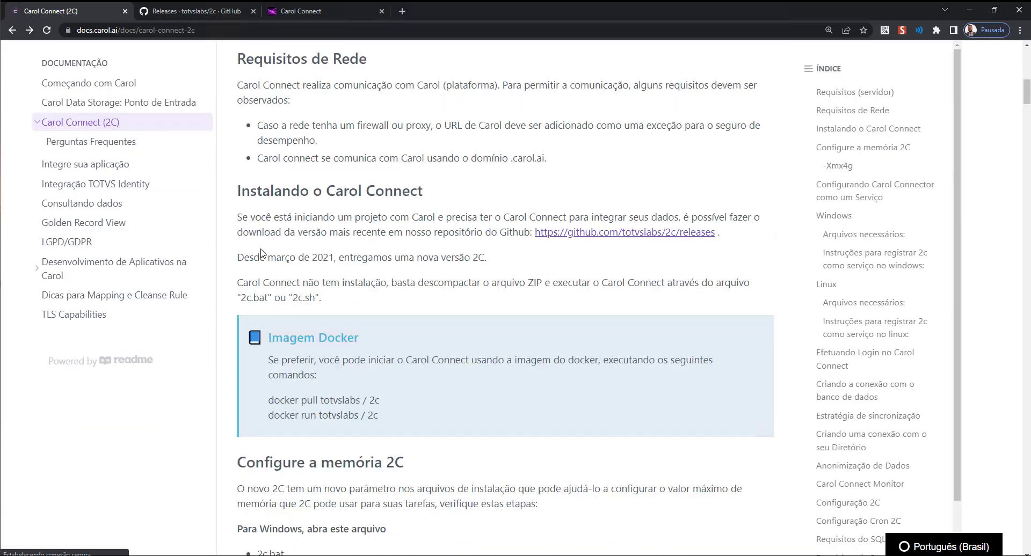
scroll(315, 289, up, 4)
scroll(314, 289, up, 7)
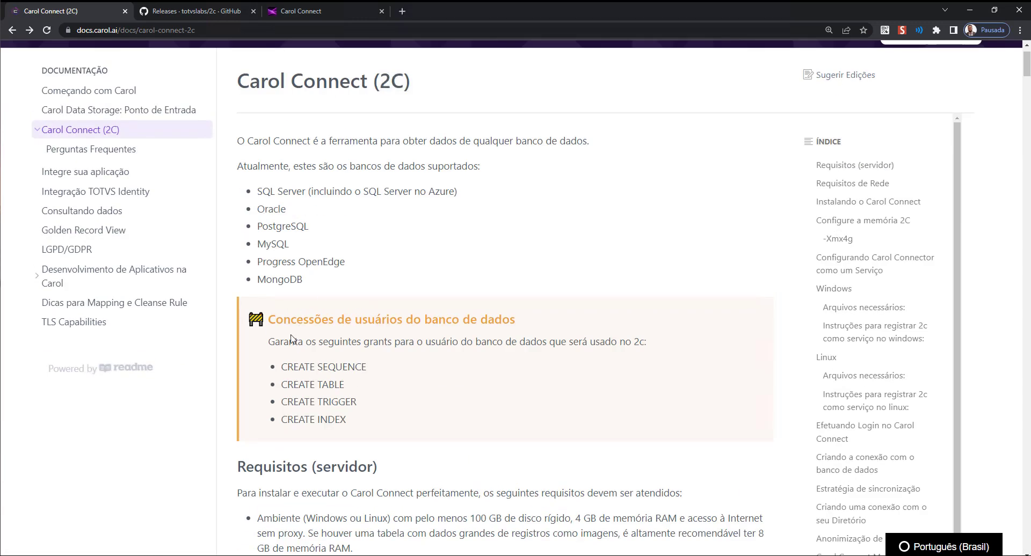
drag(264, 314, 472, 417)
click(454, 432)
click(328, 11)
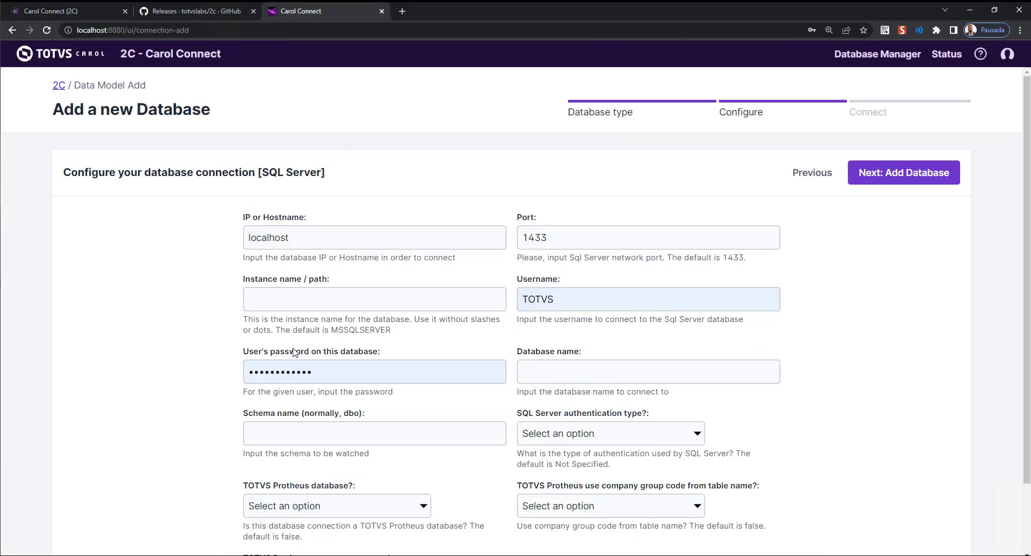
Set the database name to p12127_bmb and the schema name to dbo.
click(604, 373)
text(p12127_bmb)
key(Tab)
text(dbo)
double_click(261, 433)
click(283, 441)
Set the SQL Server authentication type to NotSpecified.
click(566, 435)
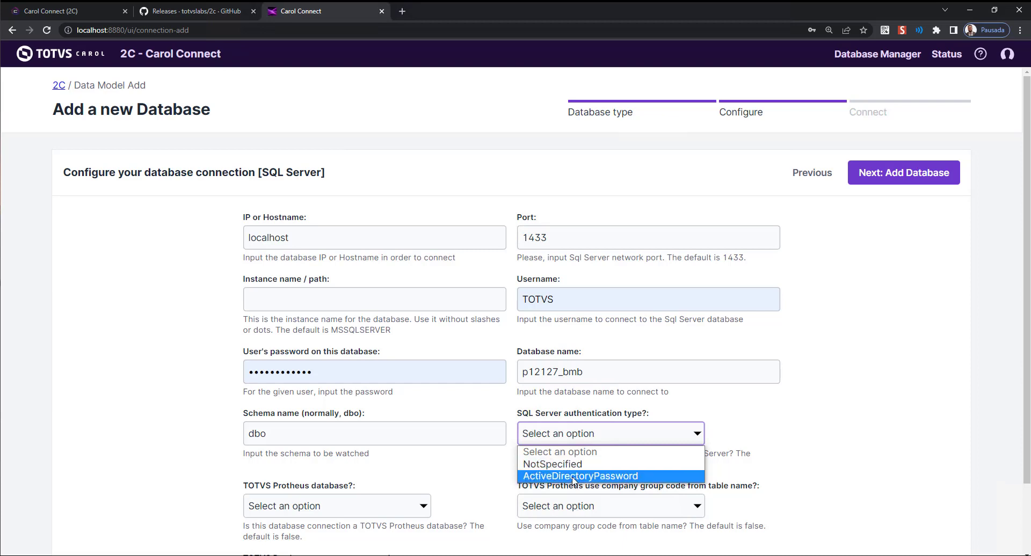
click(602, 470)
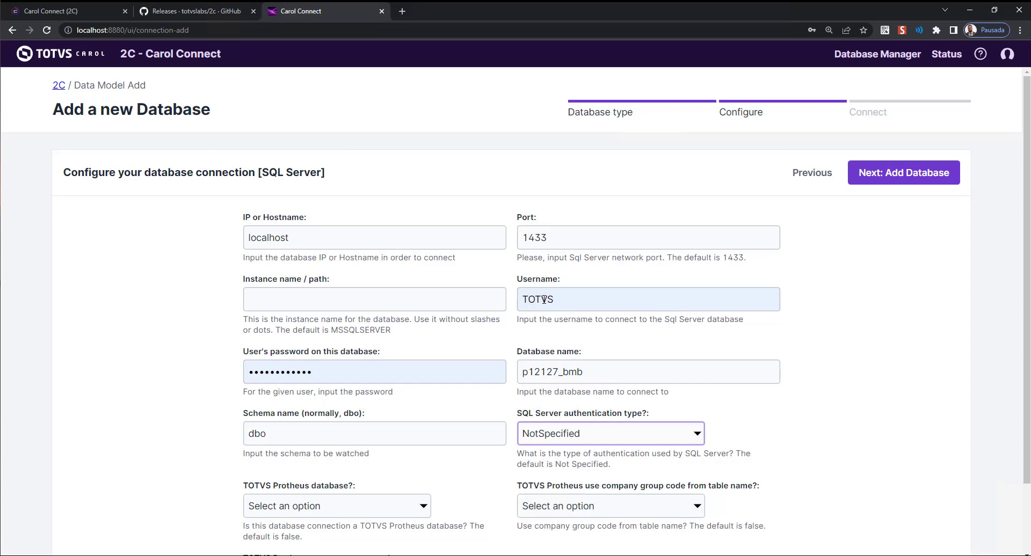
click(558, 433)
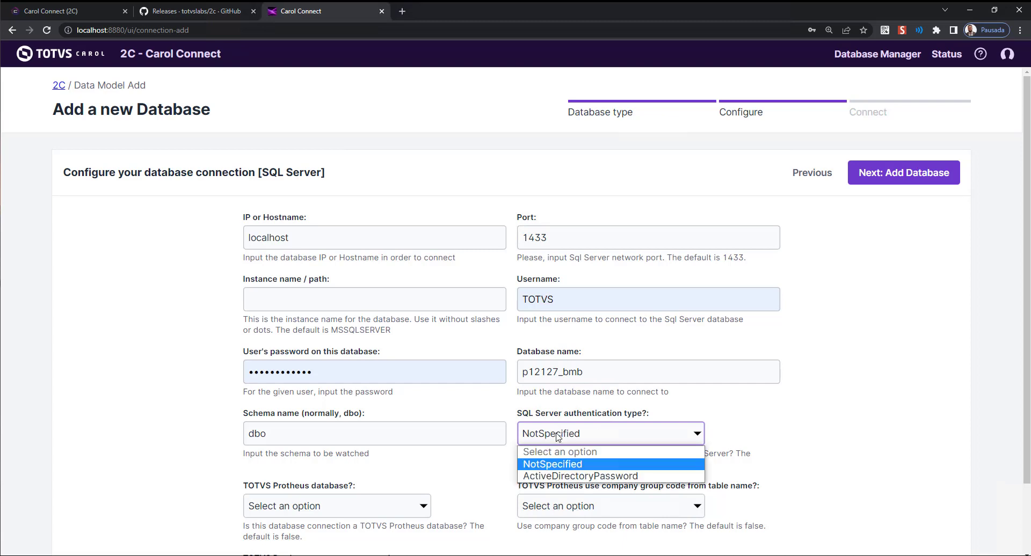
click(557, 465)
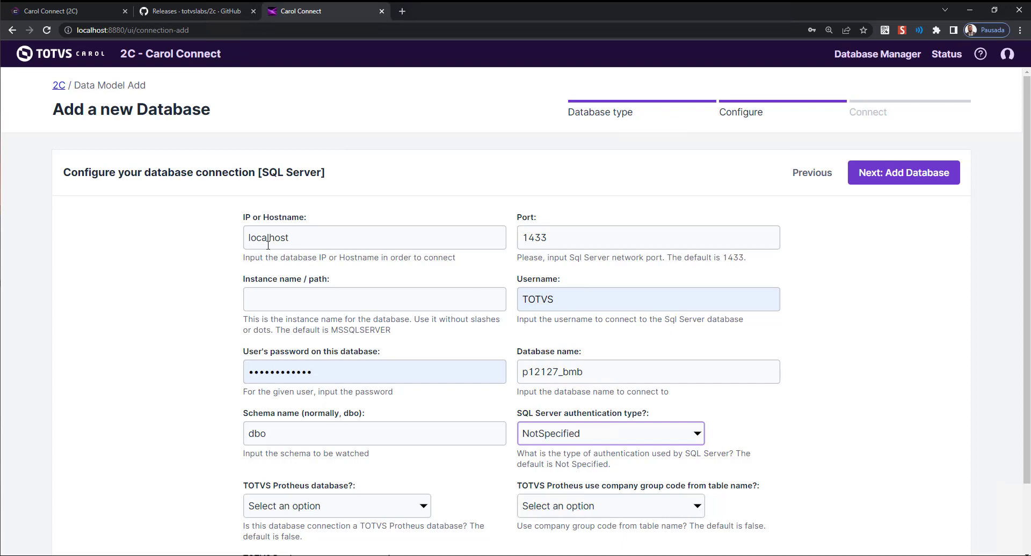
Mark the connection as a TOTVS Protheus database by setting that option to true.
scroll(536, 304, down, 2)
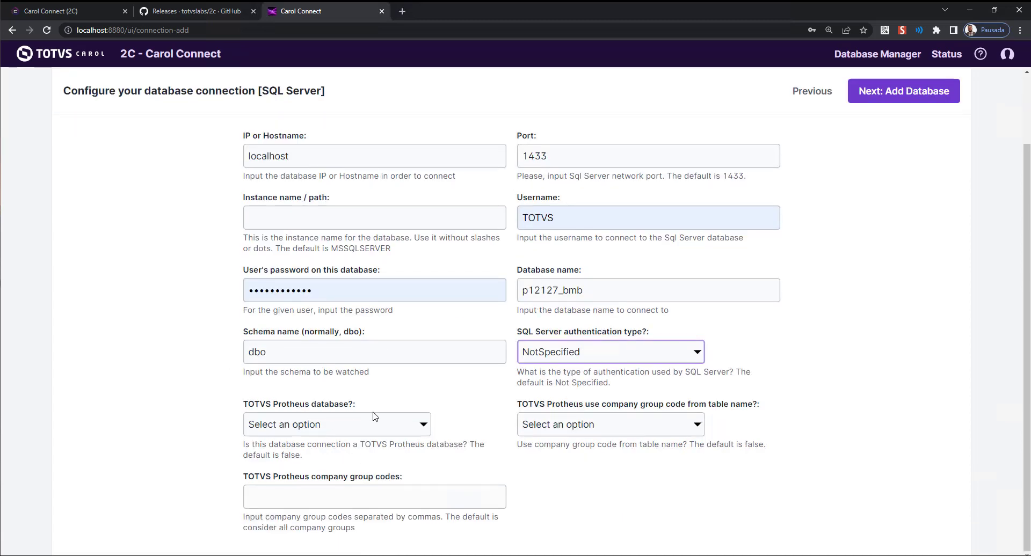
click(310, 426)
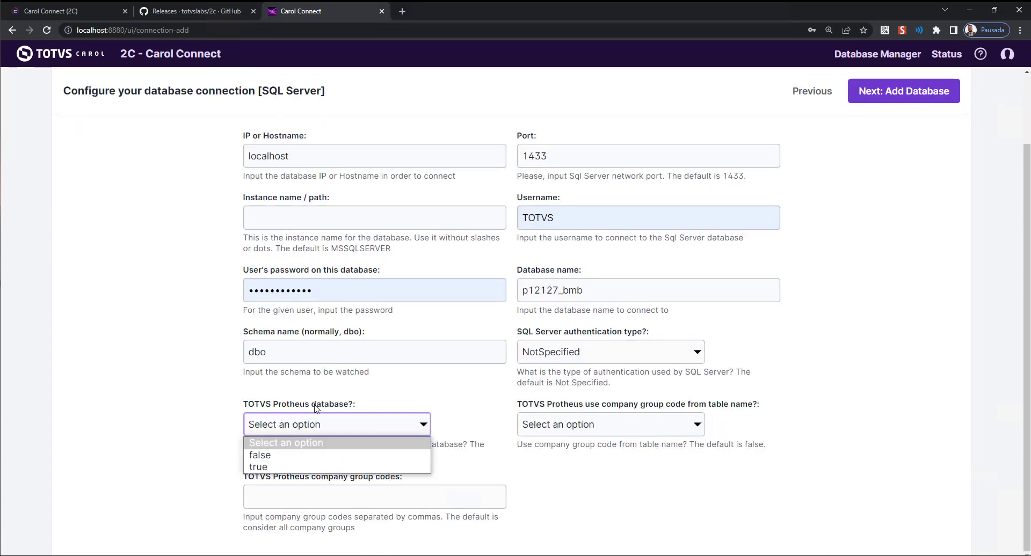
click(317, 407)
drag(241, 407, 369, 408)
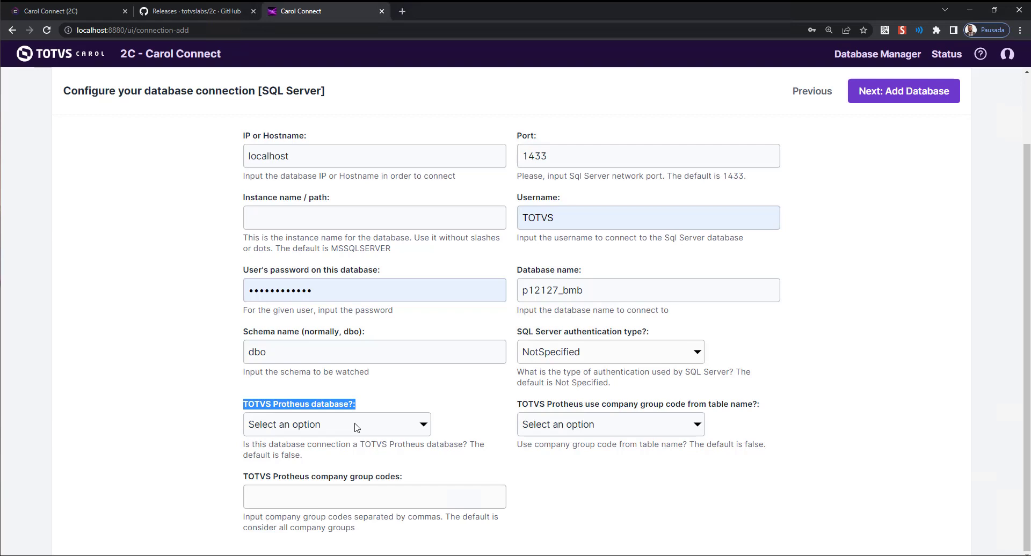
click(369, 426)
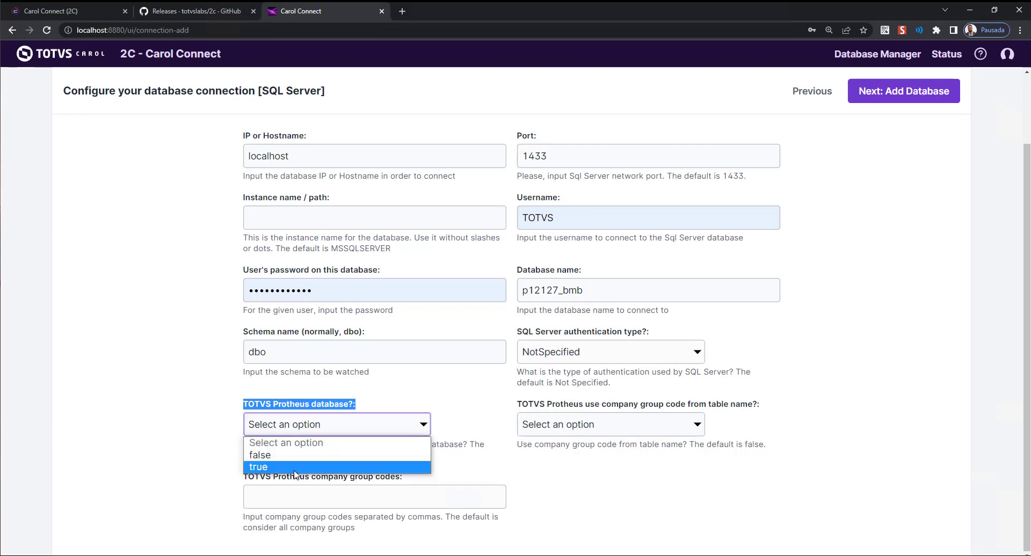
click(294, 469)
click(239, 404)
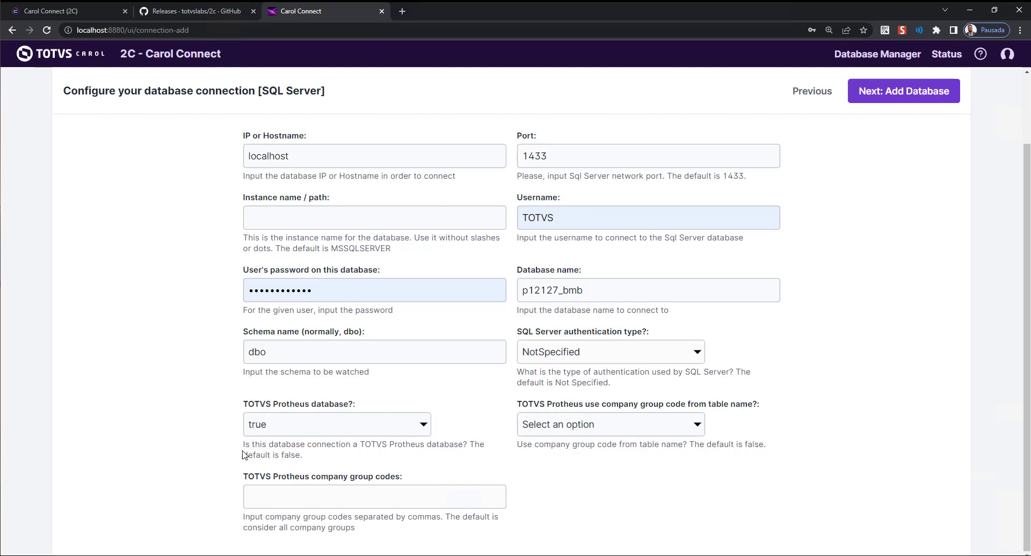
mouse_move(242, 455)
mouse_down()
mouse_move(271, 446)
mouse_move(226, 444)
mouse_up()
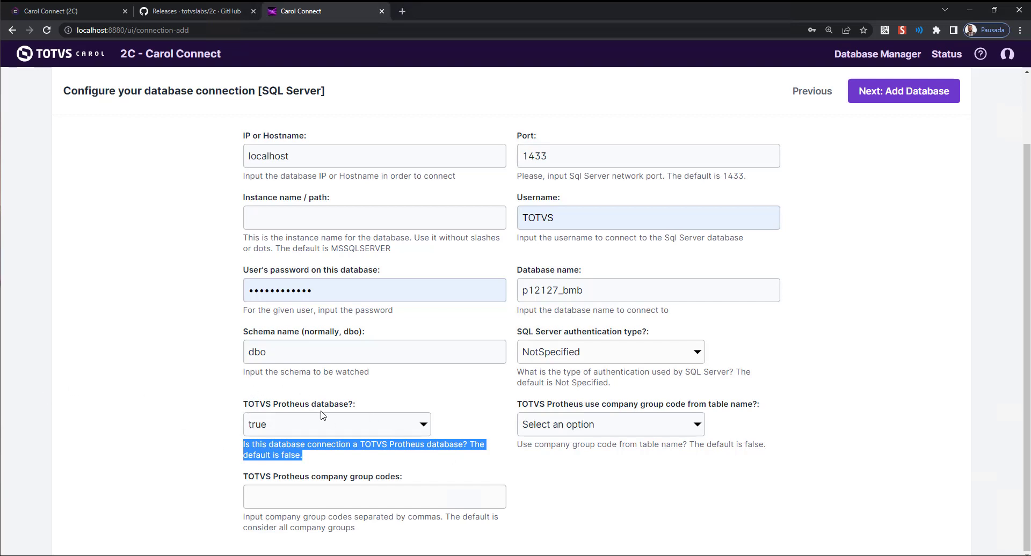
click(360, 401)
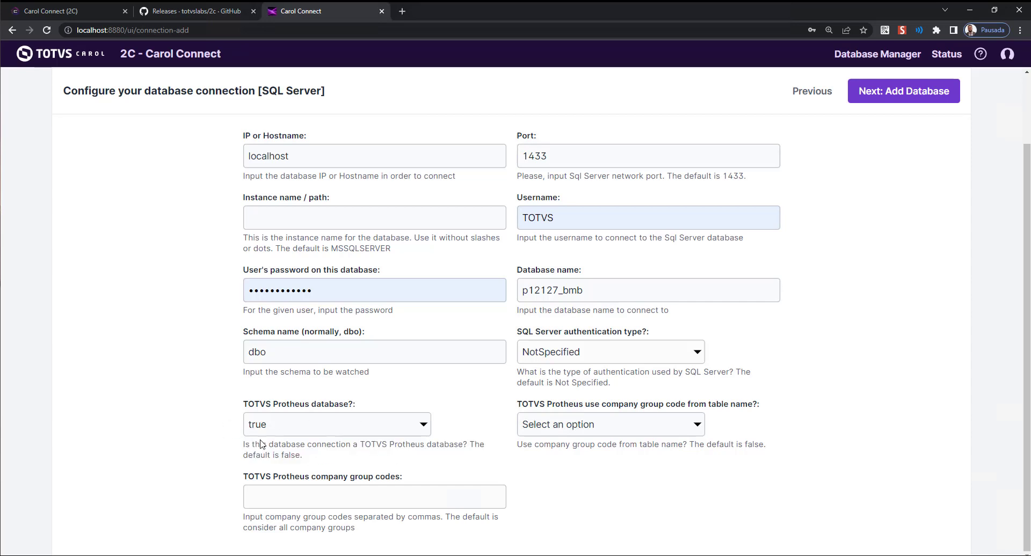
Set the option to use the Protheus company group code from the table name to true.
drag(509, 405, 748, 409)
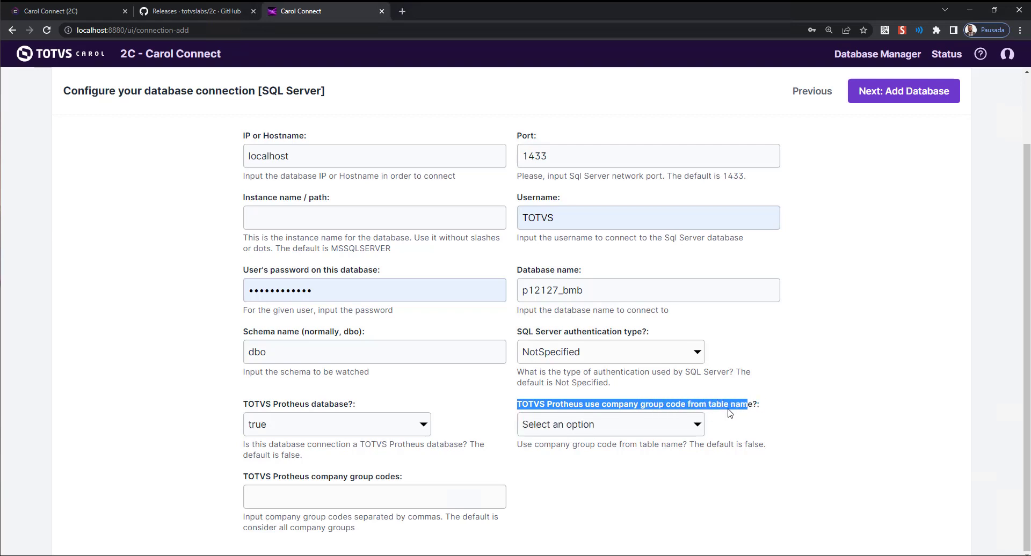
click(643, 428)
click(575, 469)
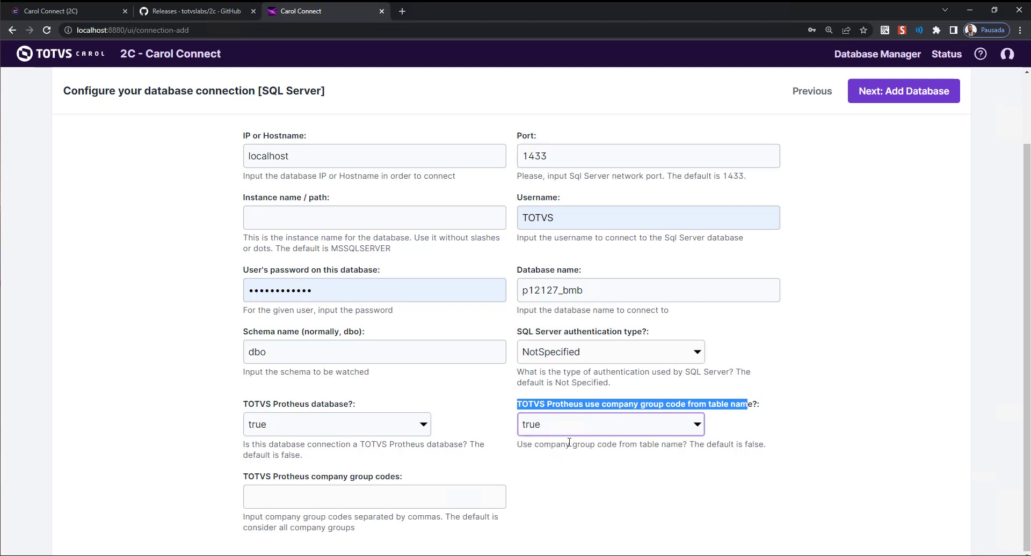
double_click(582, 407)
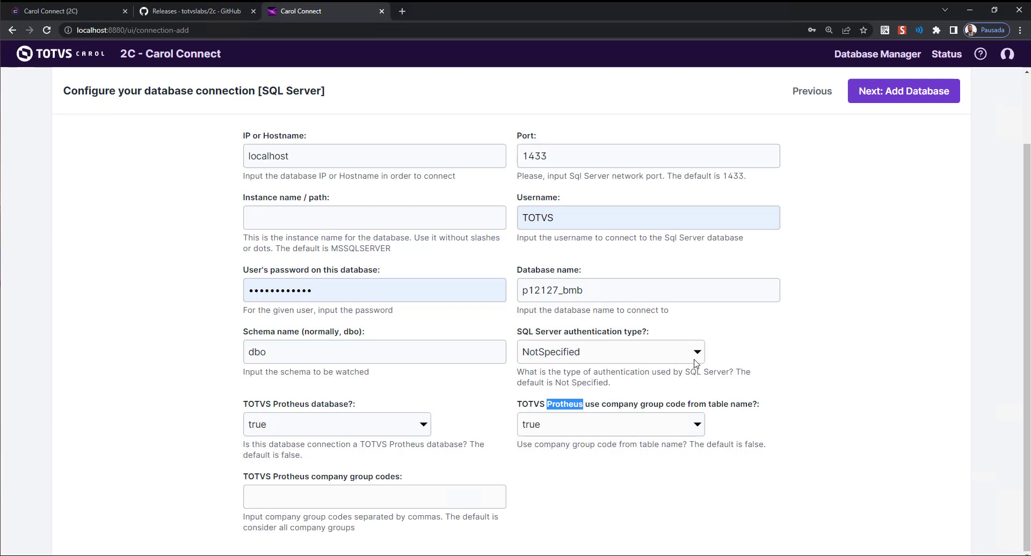
drag(633, 409, 630, 409)
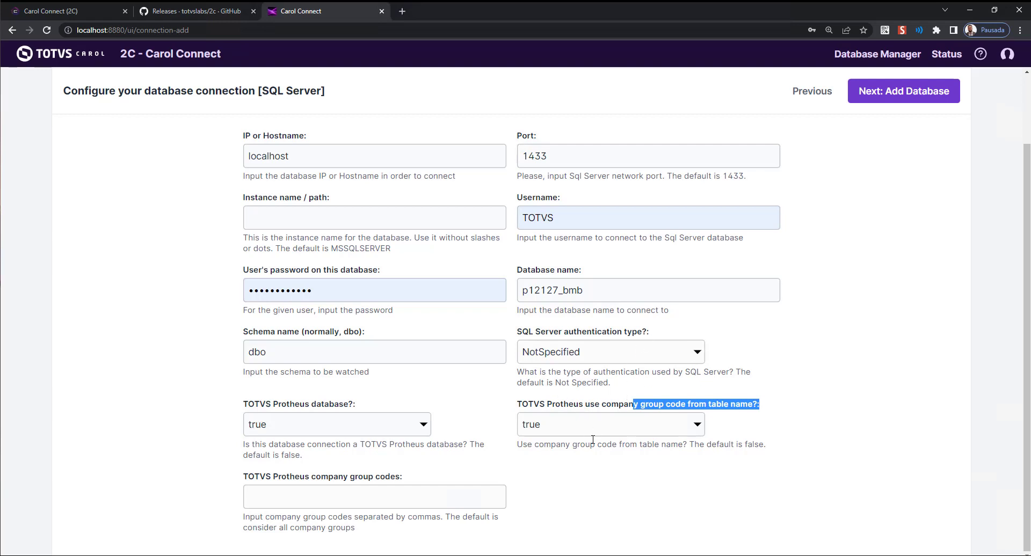
click(742, 430)
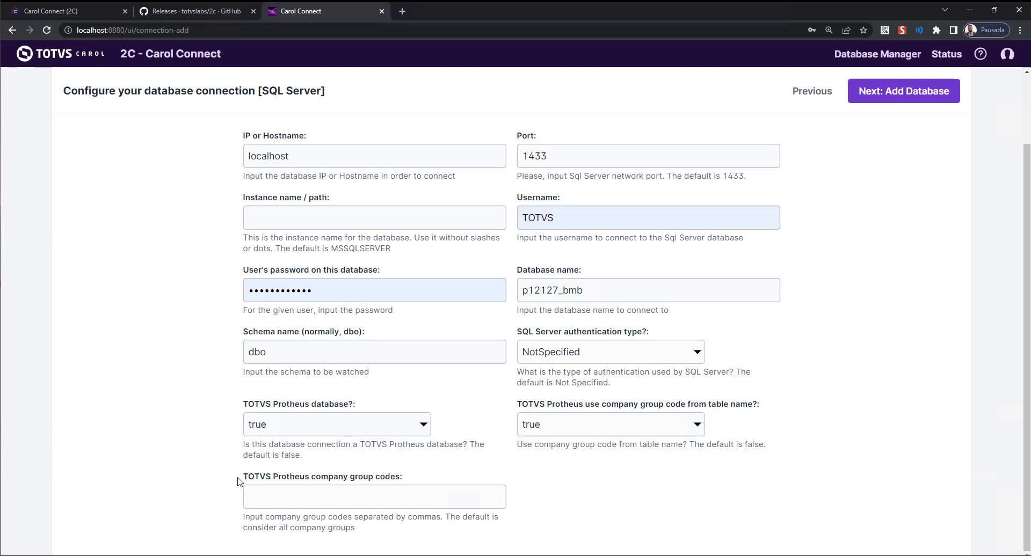
Enter 10 20 T1 T2 99 as example Protheus company group codes and select the whole entry.
drag(241, 478, 327, 500)
click(327, 501)
text(10 20 T1 T2 99)
key(ctrl+shift+Left)
key(ctrl+shift+Left)
key(ctrl+shift+Left)
key(ctrl+shift+Left)
key(ctrl+shift+Left)
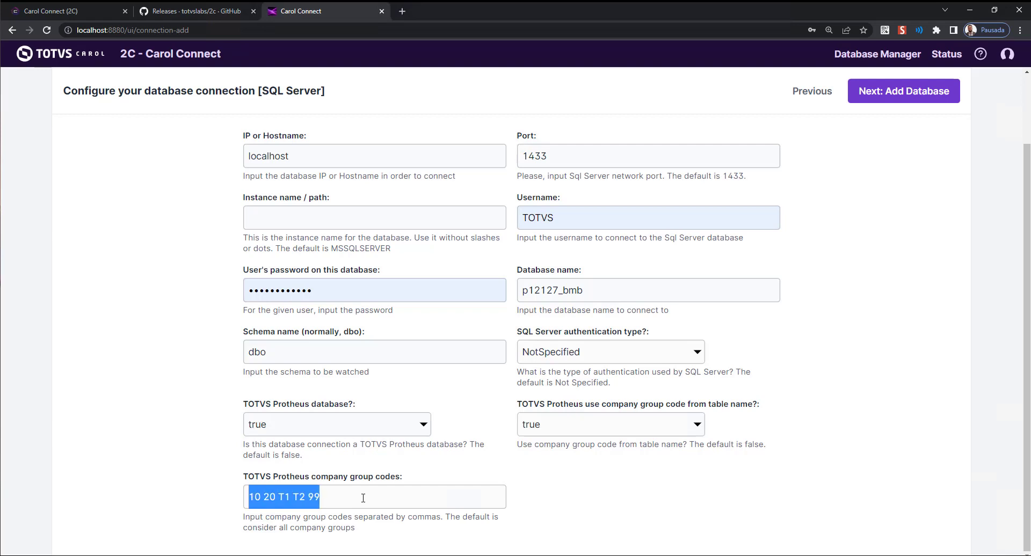
Replace the company group codes with the comma-separated example T20,T10 and clear the field again.
text(T20)
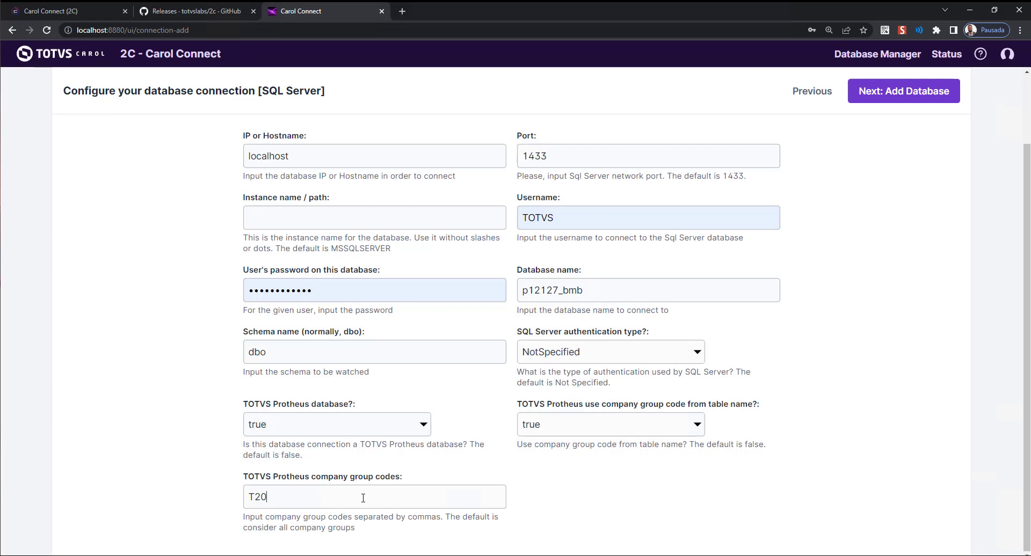
key(shift+Left)
key(shift+Left)
key(shift+Left)
key(Right)
text(,T10)
key(shift+Left)
key(shift+Left)
key(shift+Left)
key(shift+Left)
key(shift+Left)
key(shift+Left)
key(shift+Left)
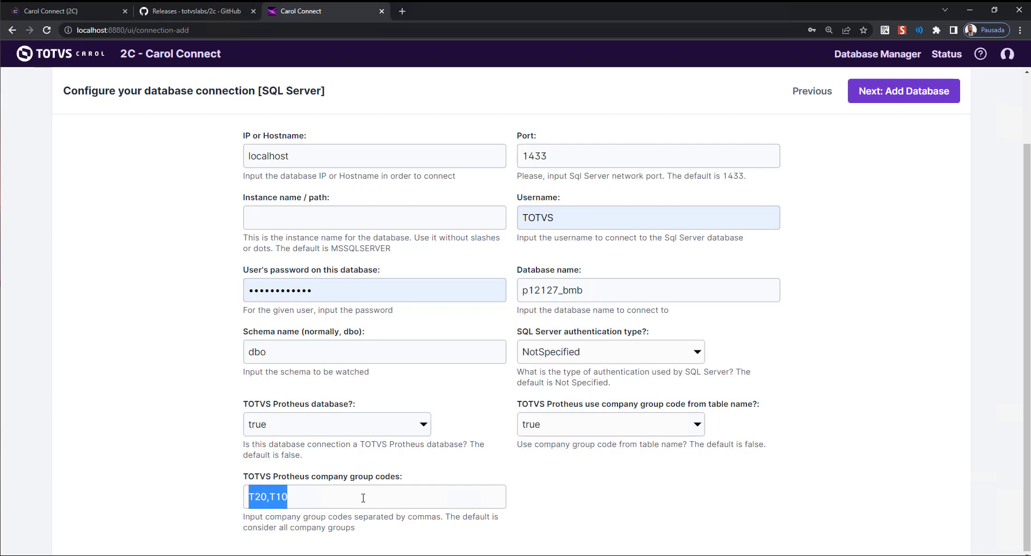
key(BackSpace)
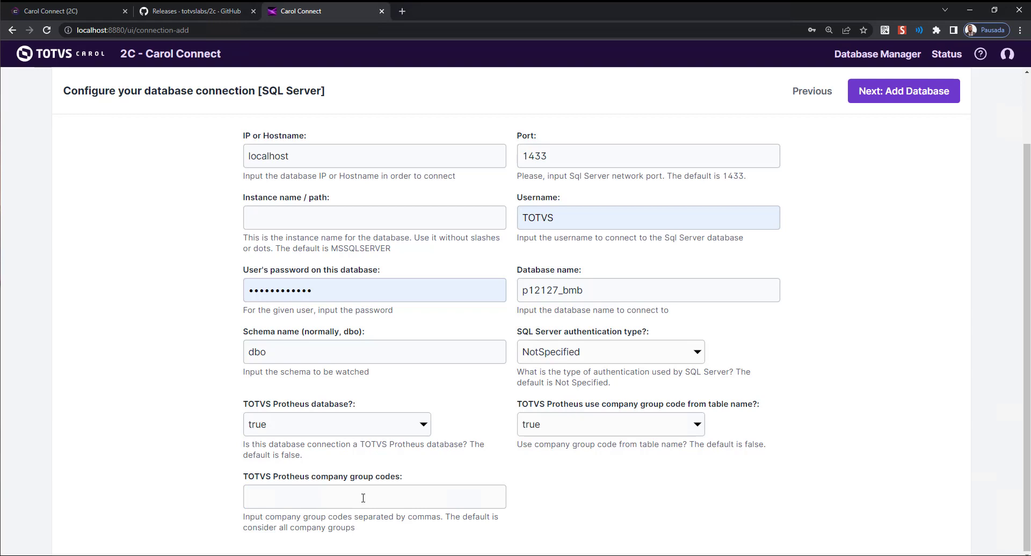
Set the Protheus company group code to T20 and try to add the database with the current settings.
text(T20)
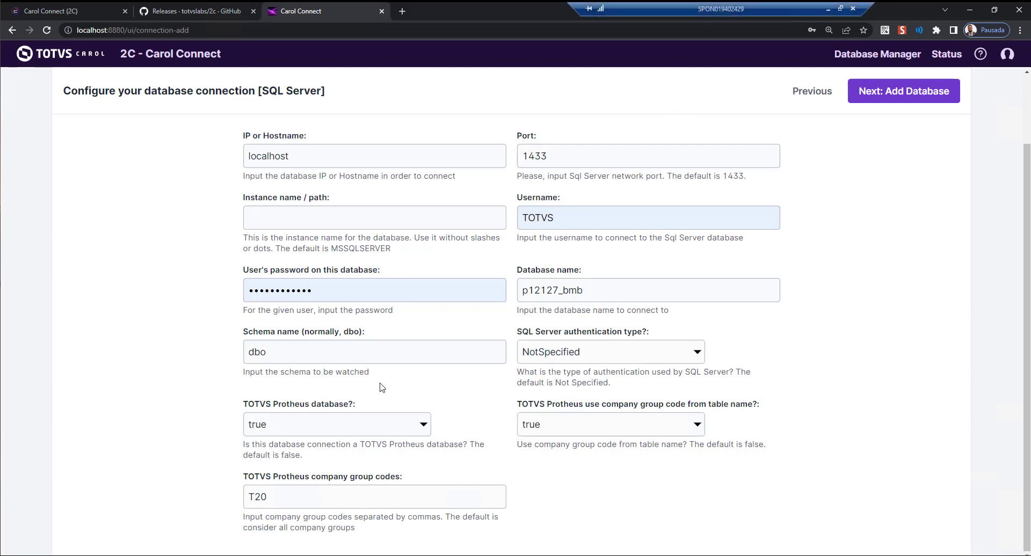
scroll(461, 376, up, 2)
scroll(462, 300, down, 1)
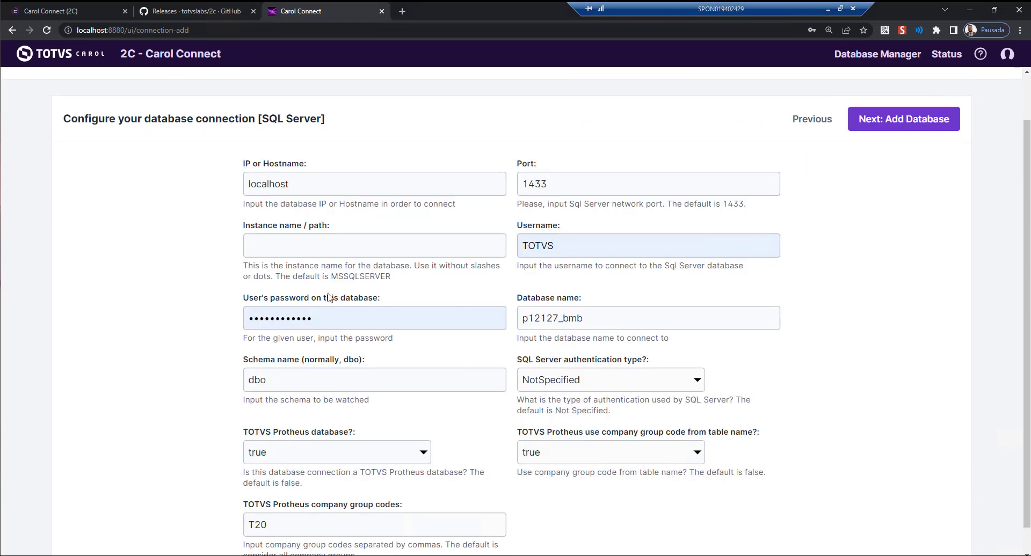
scroll(268, 236, up, 1)
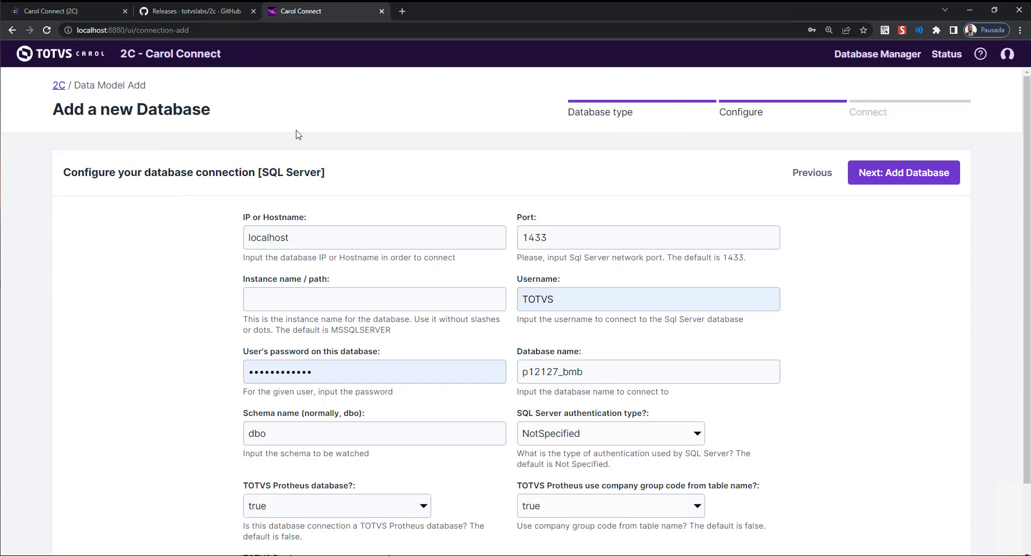
click(900, 183)
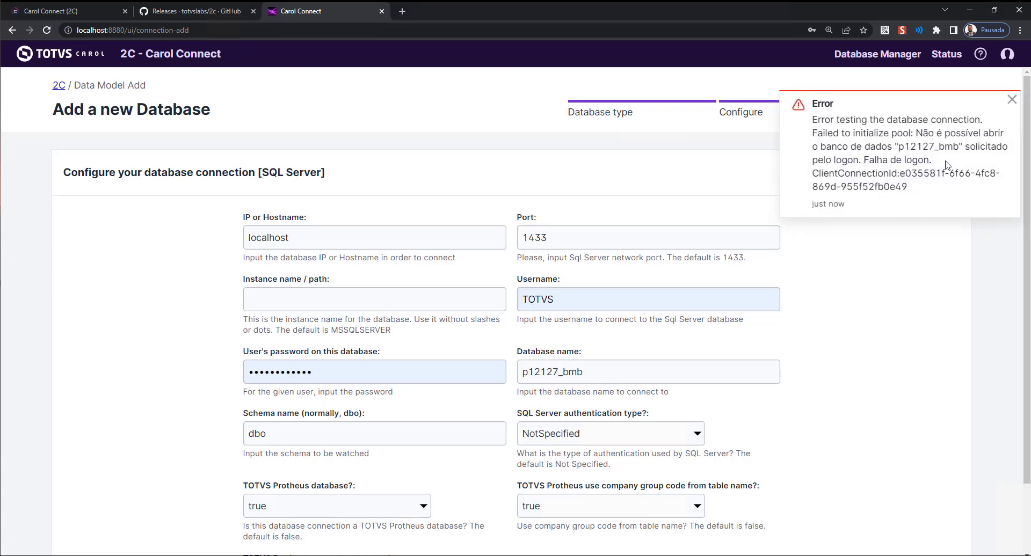
Read the connection error and check the exact database name in DBeaver, returning to the connection form.
drag(816, 123, 968, 153)
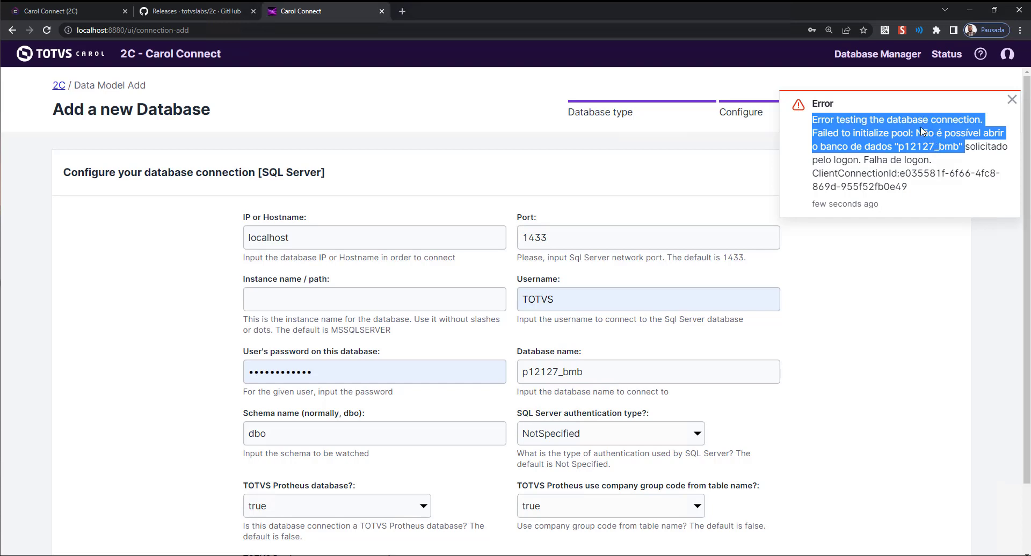
drag(530, 373, 525, 376)
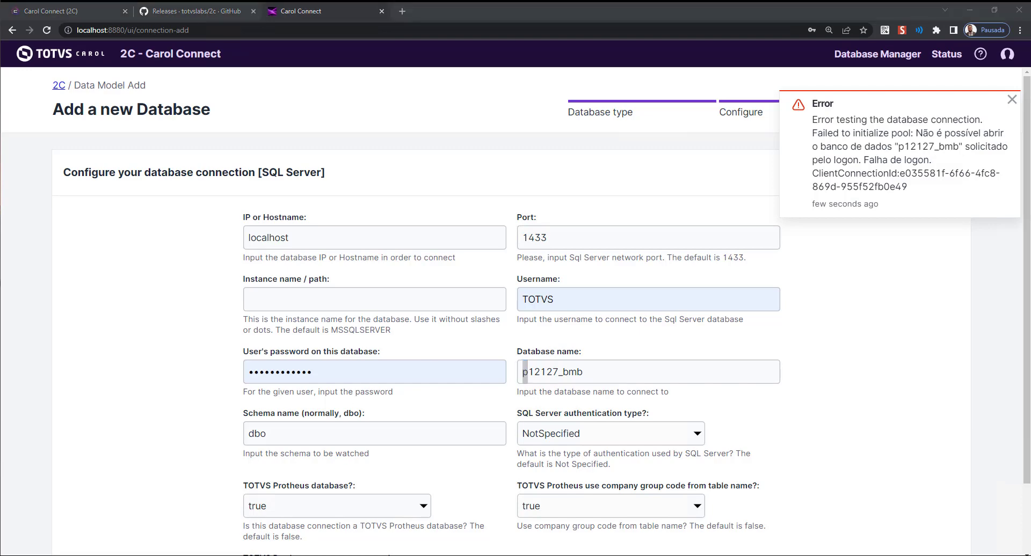
key(alt+Tab)
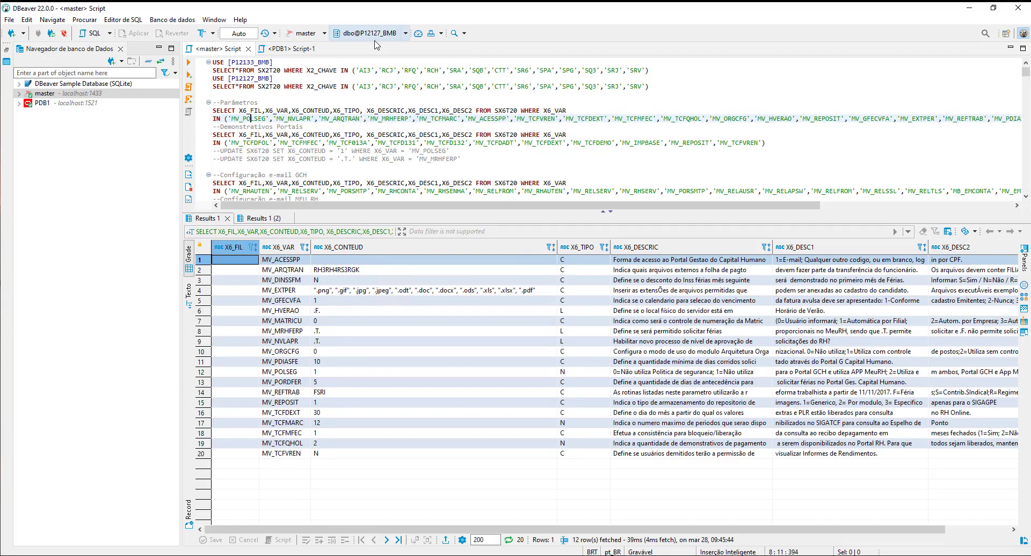
click(969, 8)
Correct the database name to P12127_BMB in uppercase.
drag(527, 374, 524, 373)
click(524, 374)
text(P)
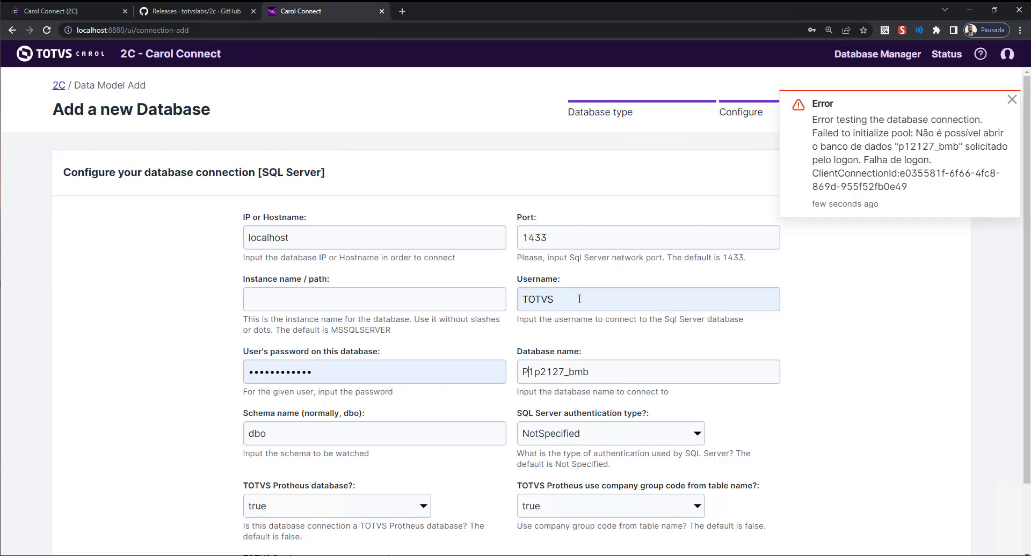
text(12127)
key(shift+End)
text(_BMB)
Dismiss the error notification and submit the database connection again.
click(1012, 100)
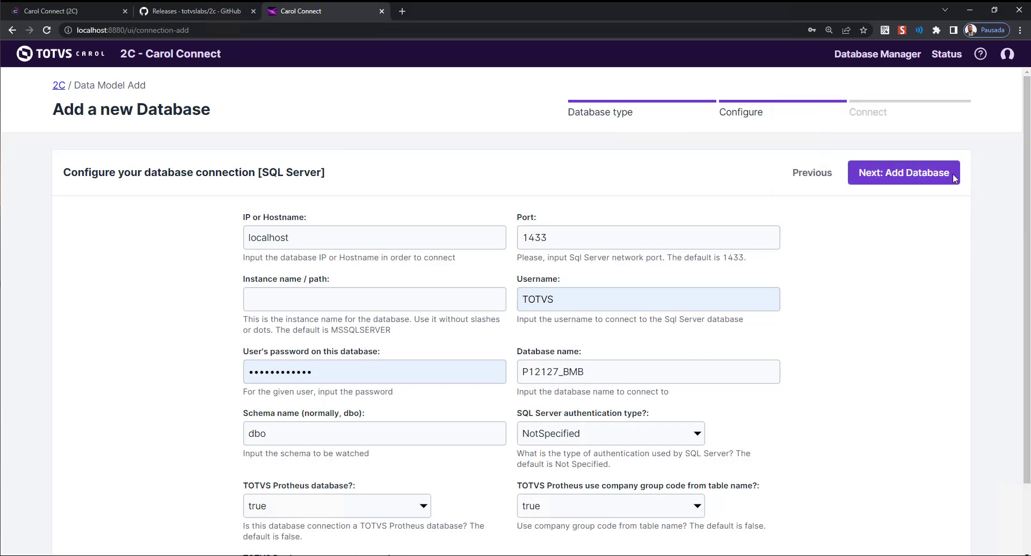
click(924, 183)
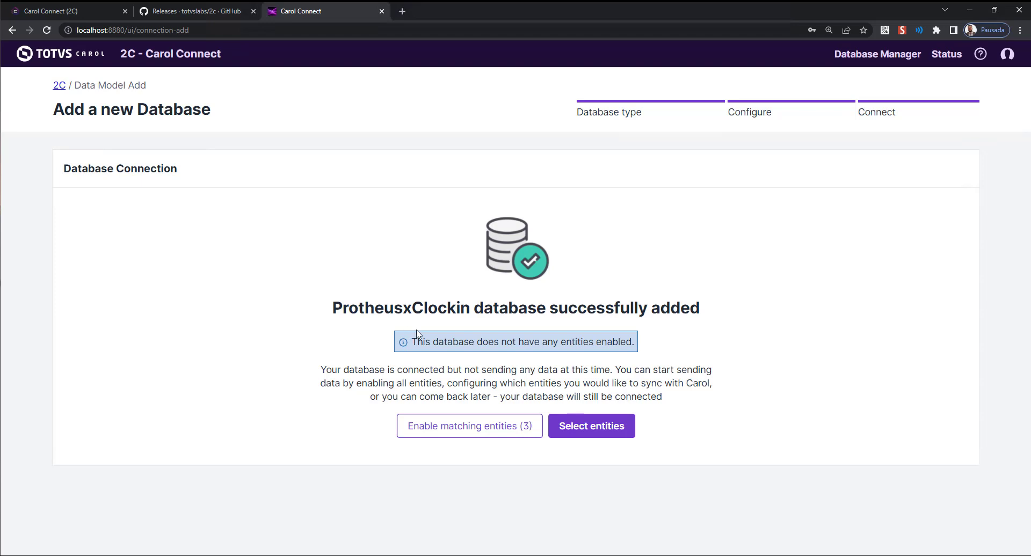
click(677, 316)
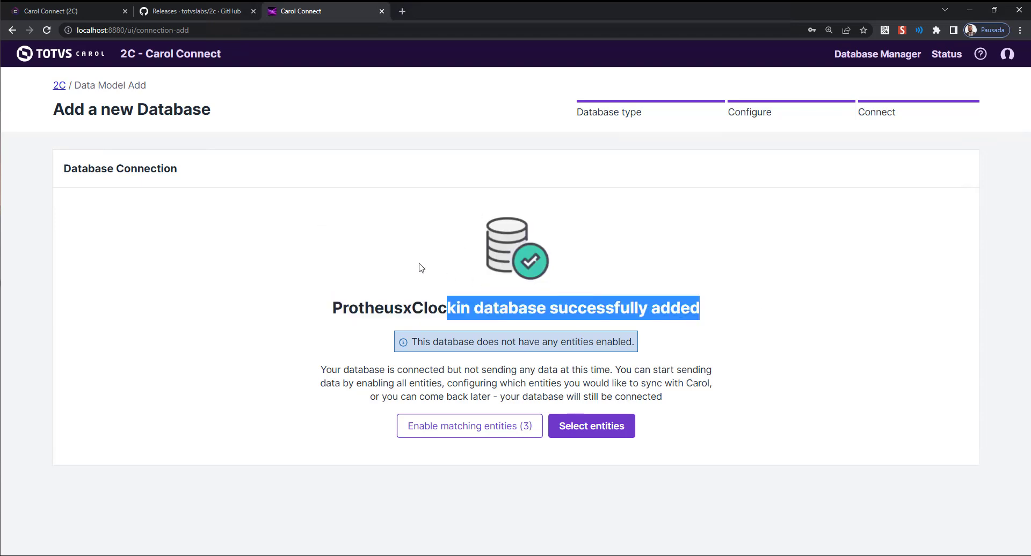